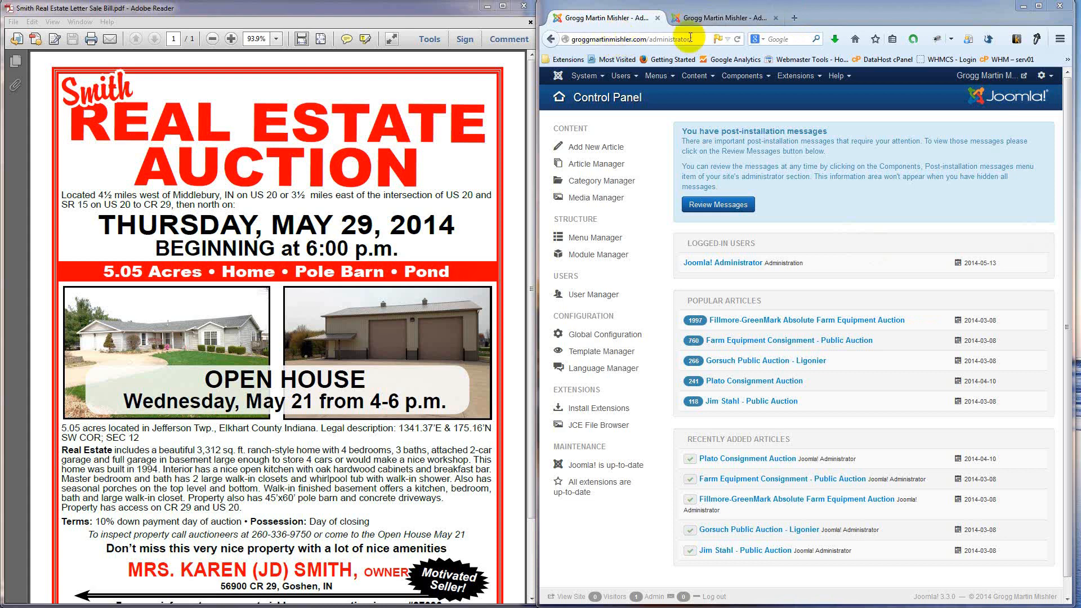
Step: Open the public auction website in a new tab, view a past farm equipment auction listing, and return to the home page
left_click(693, 39)
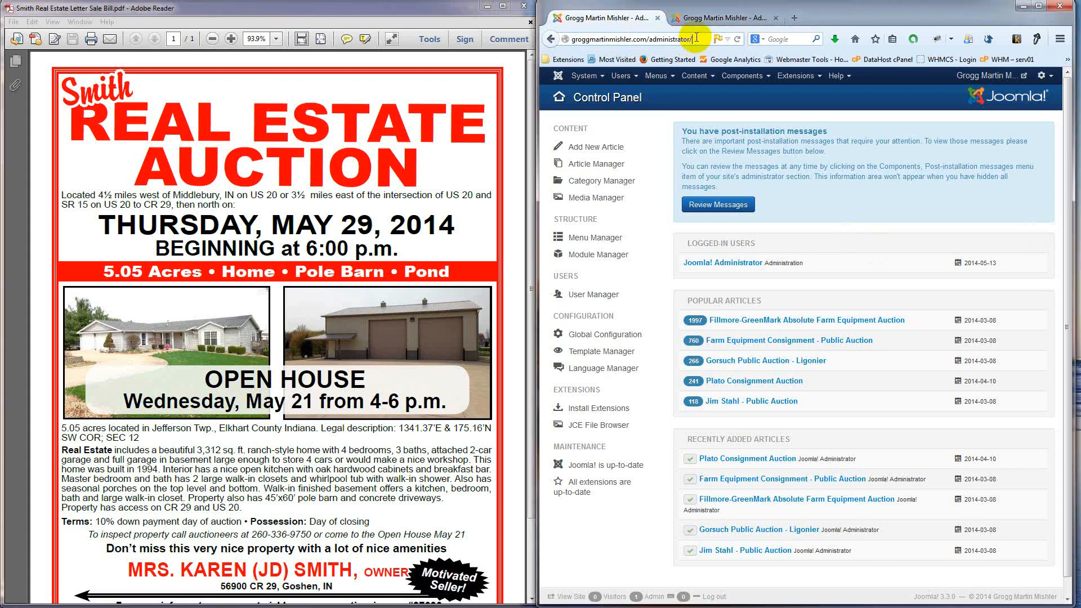
key("alt+Return")
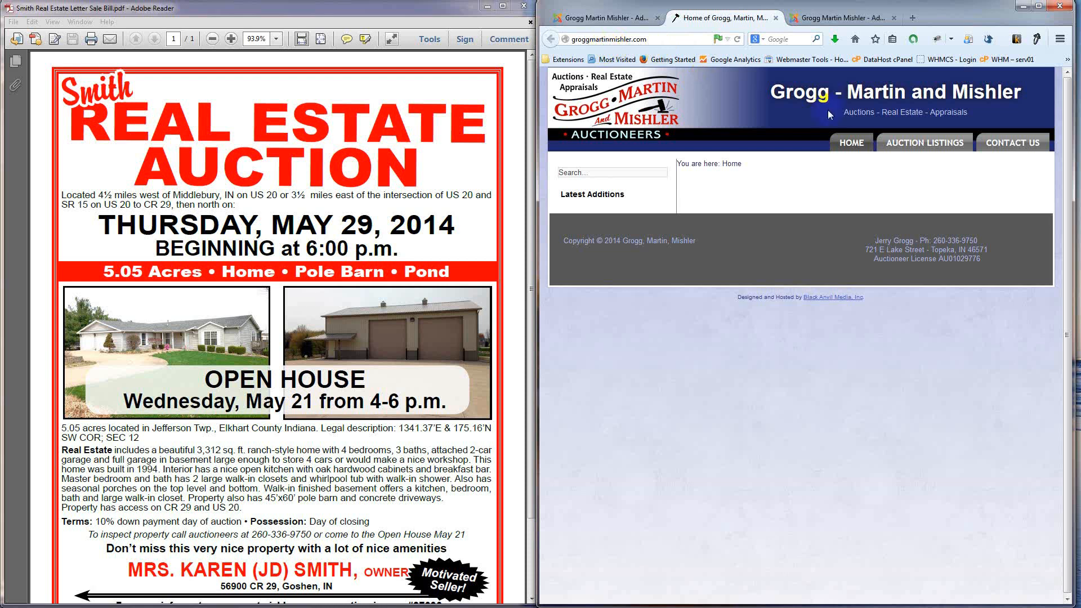
left_click(850, 146)
mouse_move(904, 156)
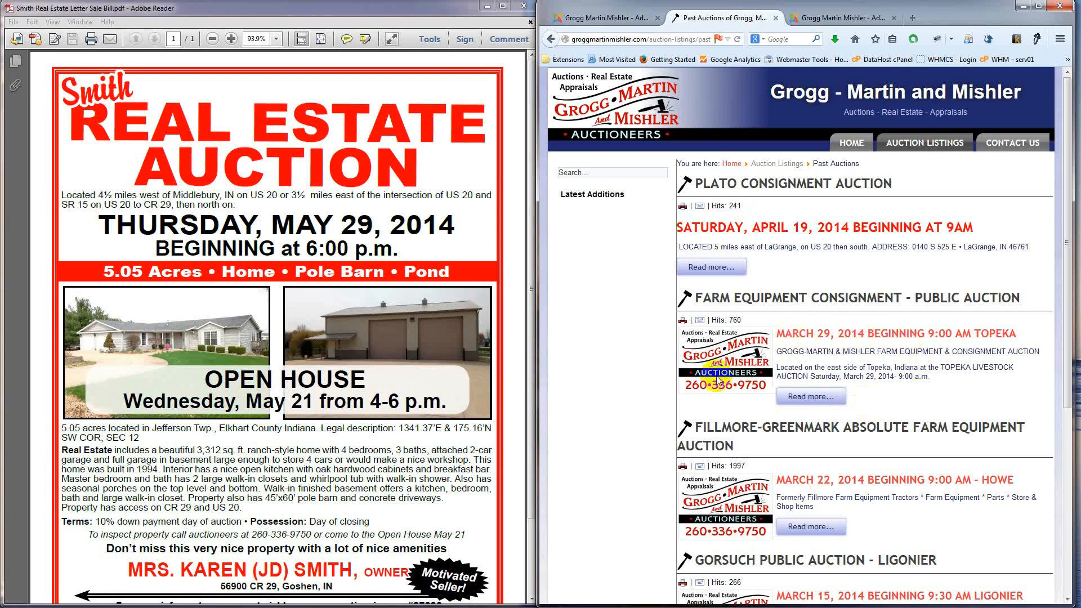
left_click(744, 300)
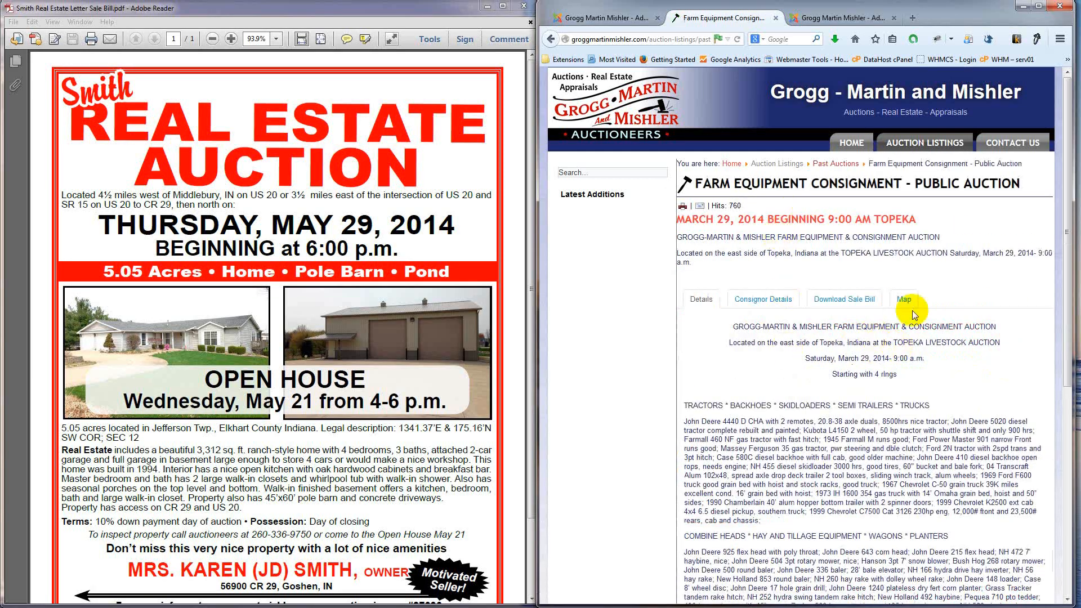
left_click(853, 143)
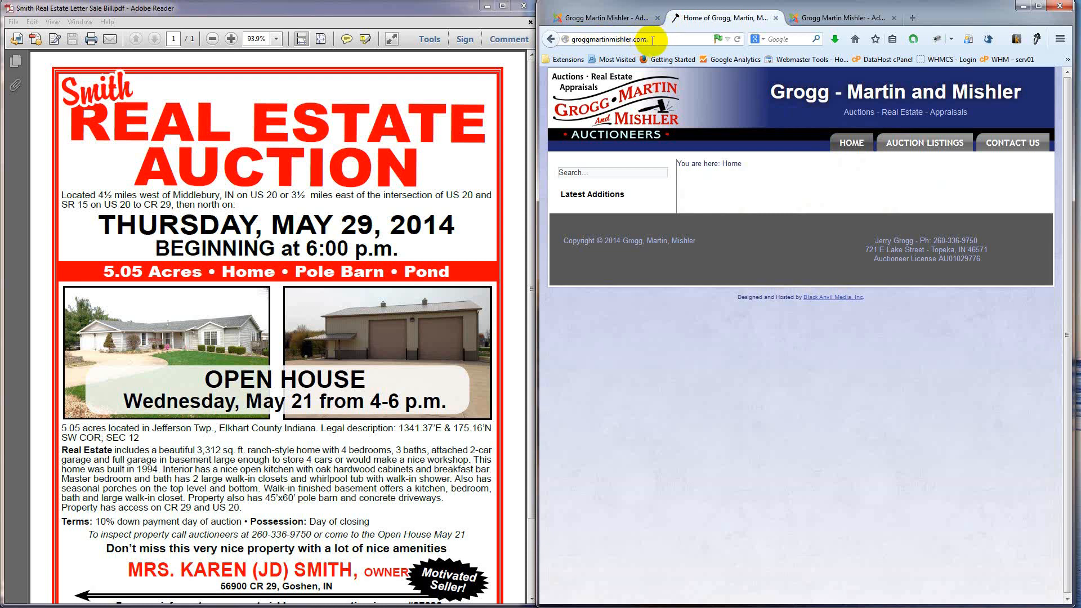
Step: Return to the Joomla administration and open the Article Manager
left_click(611, 19)
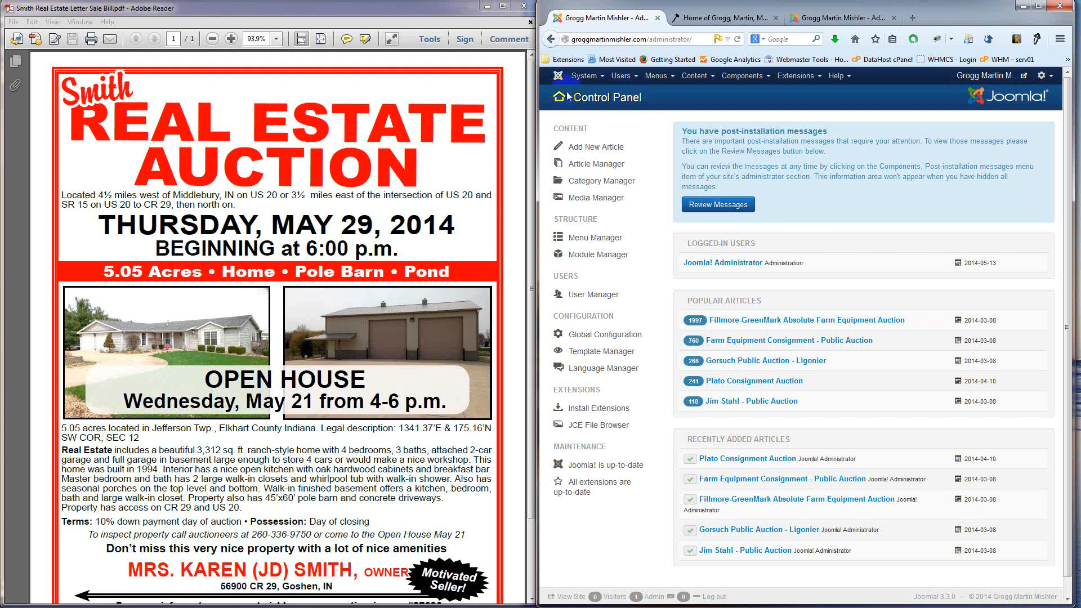
left_click(693, 79)
mouse_move(701, 96)
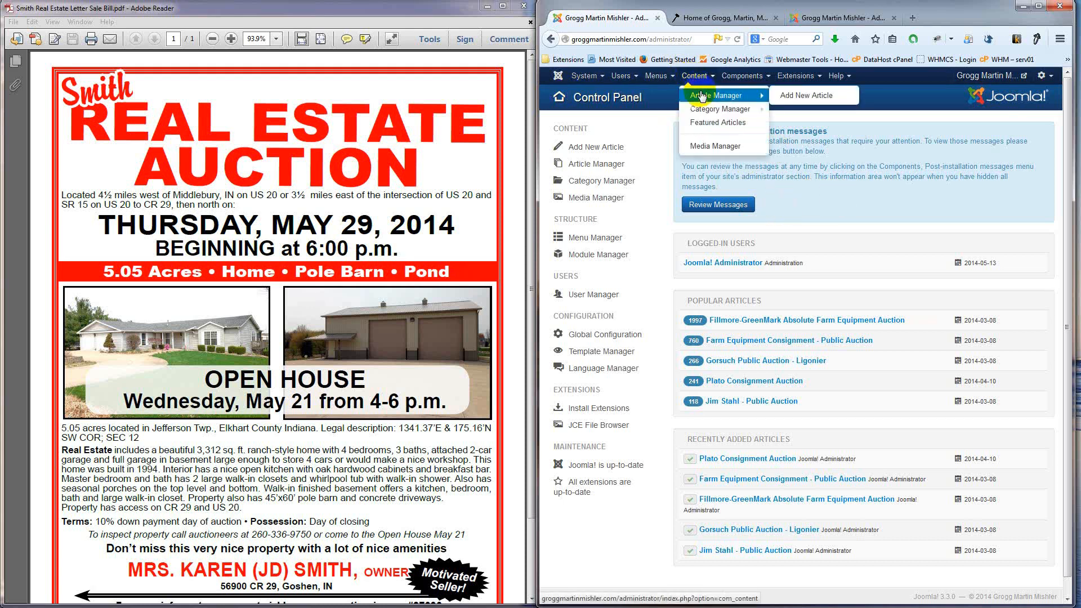
left_click(700, 97)
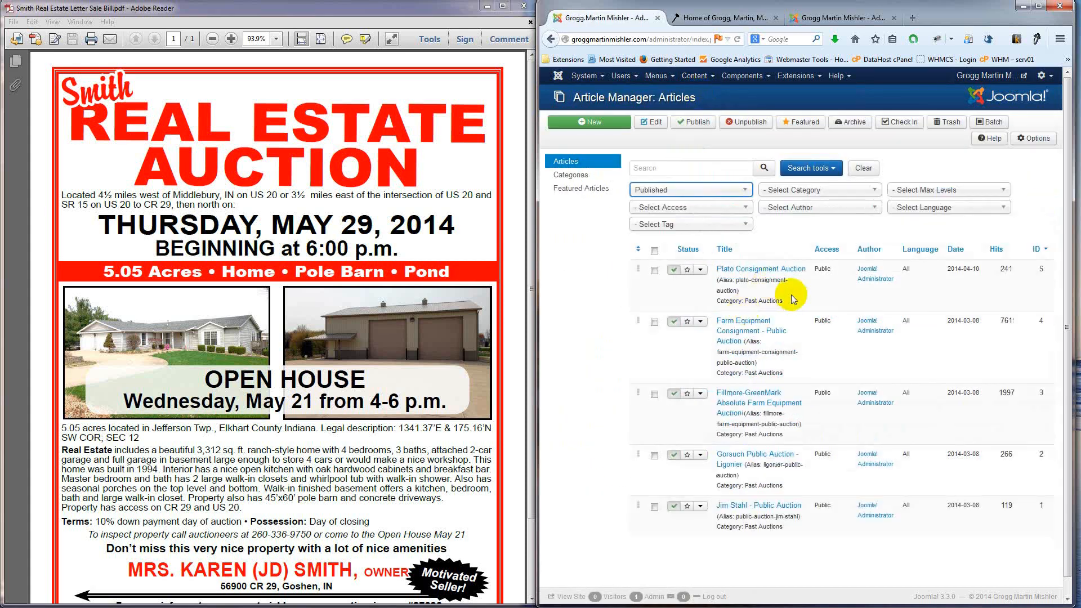
Step: Open the Plato Consignment Auction article, examine its heading, tab codes, photo gallery and map code, and close it
left_click(767, 269)
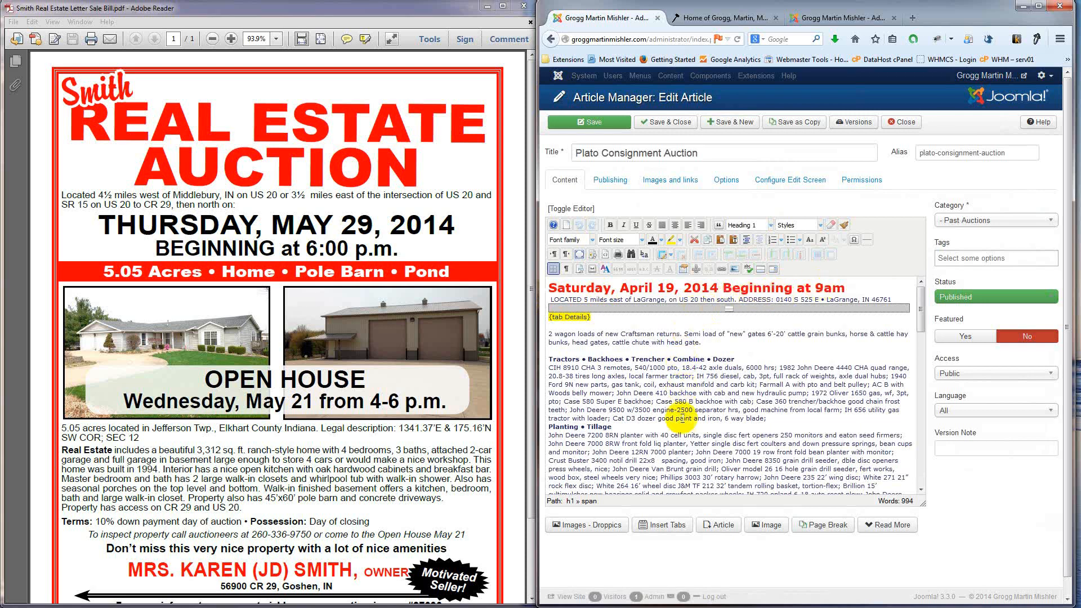
scroll(697, 374, "down", 3)
scroll(690, 362, "up", 3)
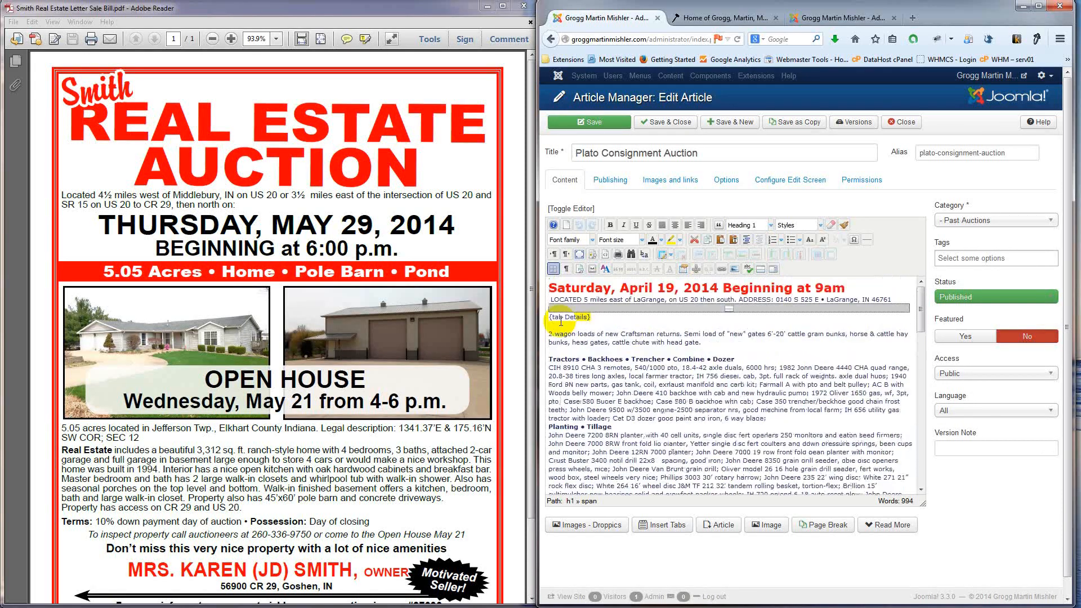
scroll(667, 328, "down", 5)
scroll(664, 335, "down", 10)
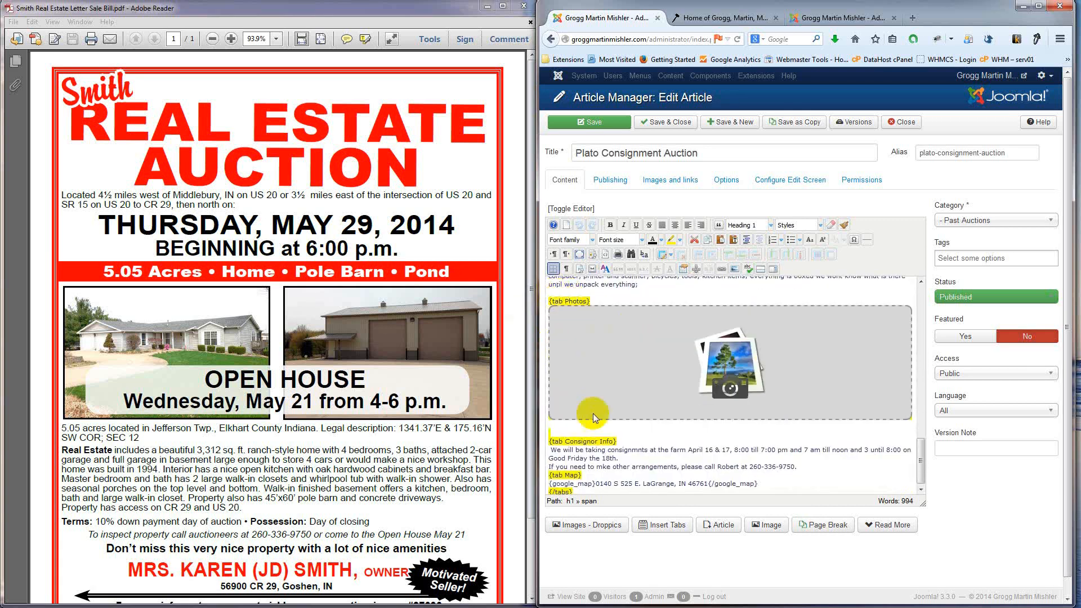
scroll(755, 393, "down", 1)
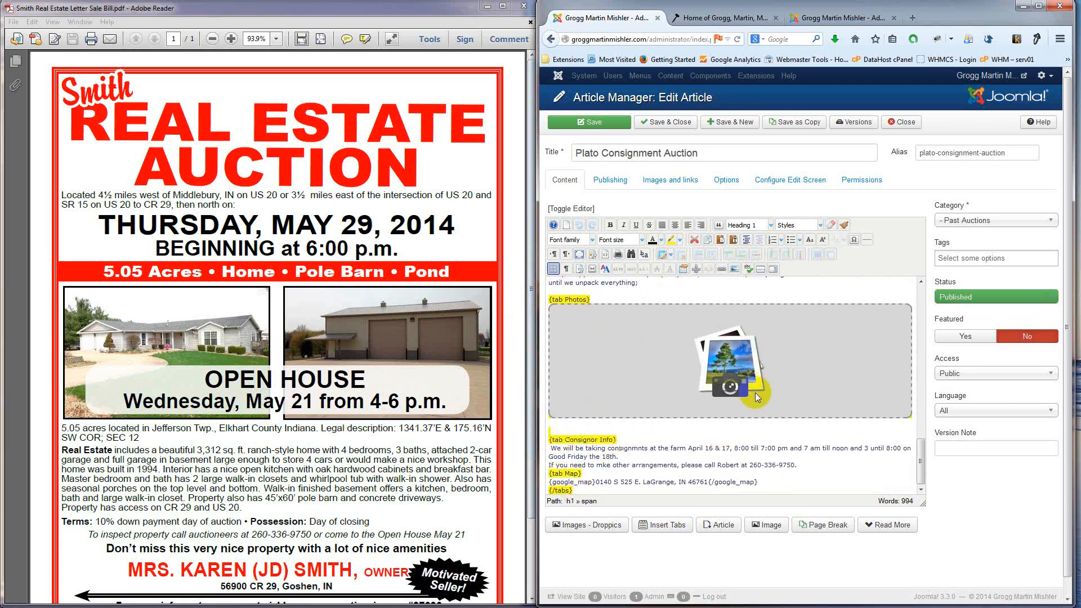
scroll(757, 399, "up", 15)
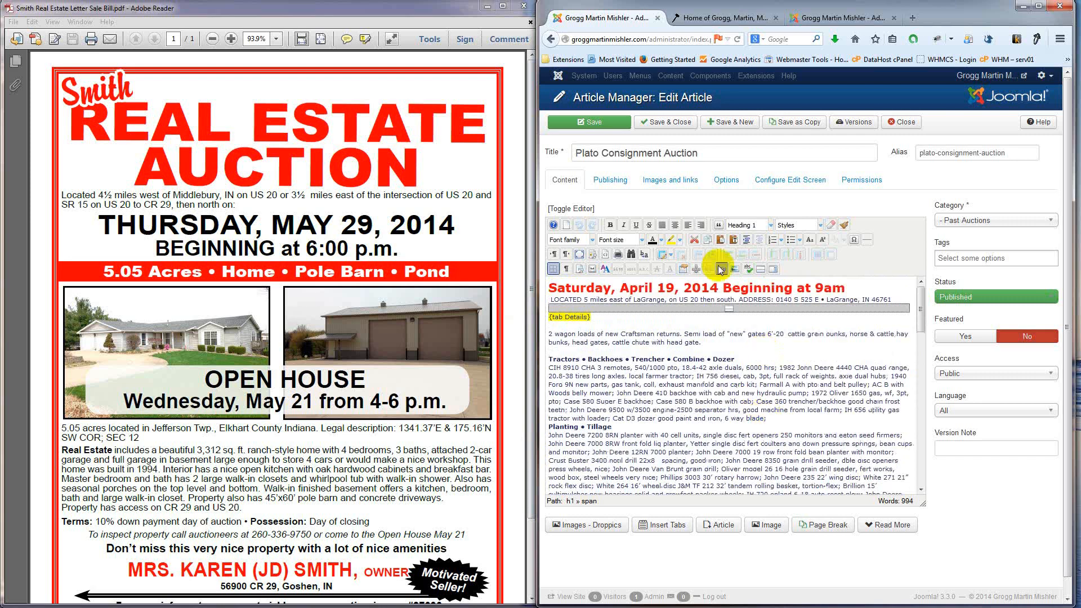
left_click(889, 123)
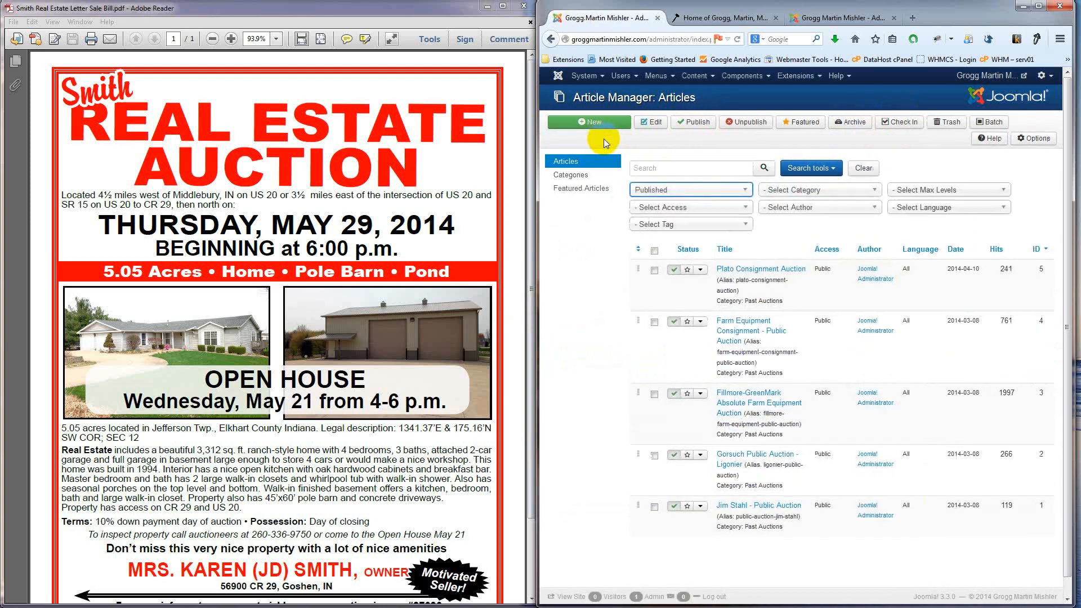
Step: Create a new article titled "Smith Real Estate Auction" and assign it to the Auctions category
left_click(590, 123)
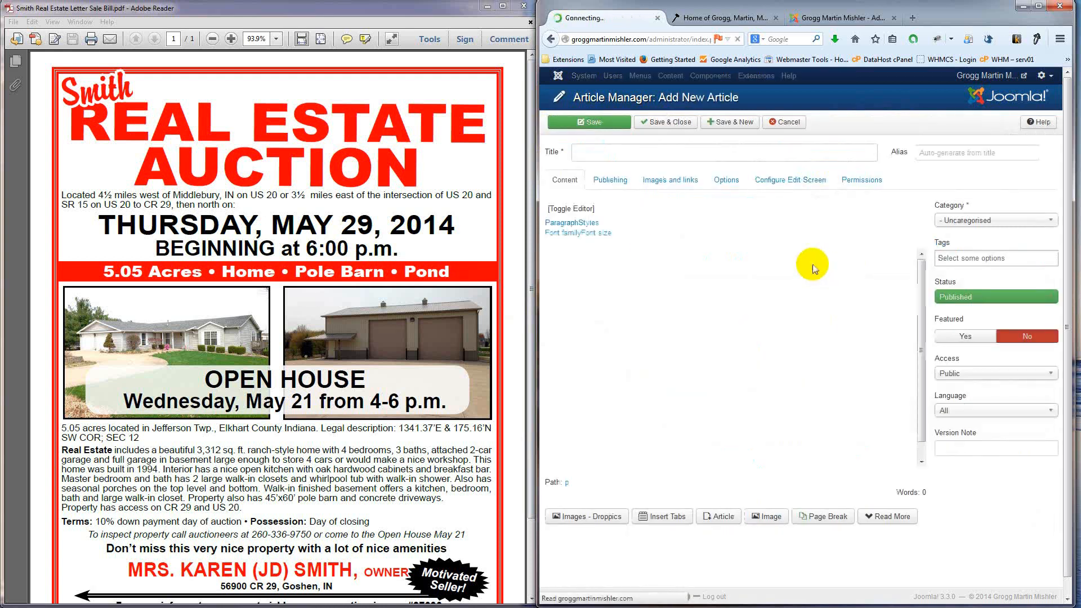
left_click(611, 153)
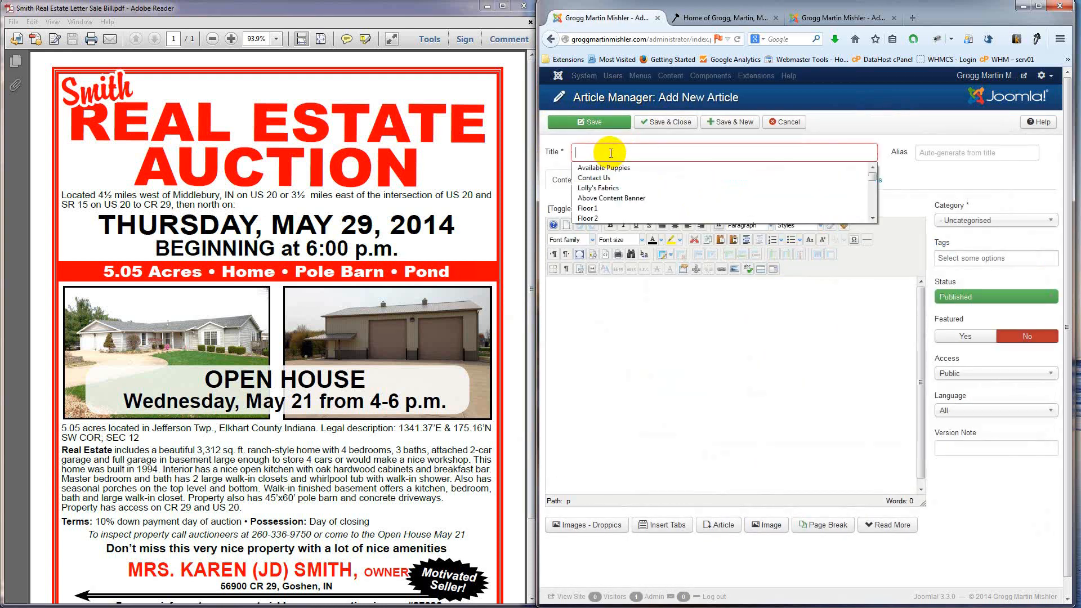
type("Smith Real Estate Auction")
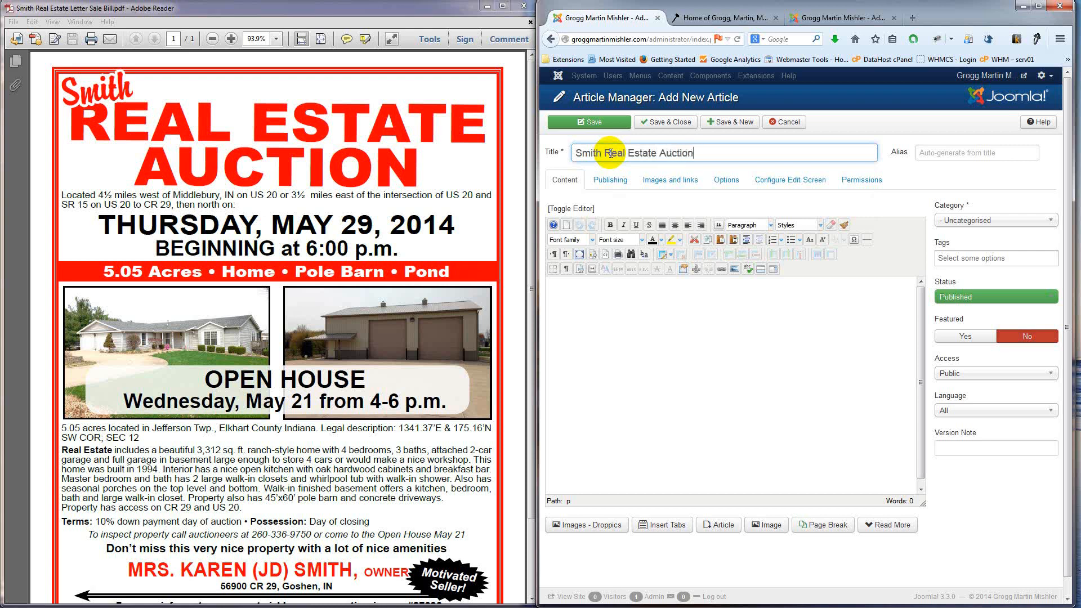
left_click(962, 228)
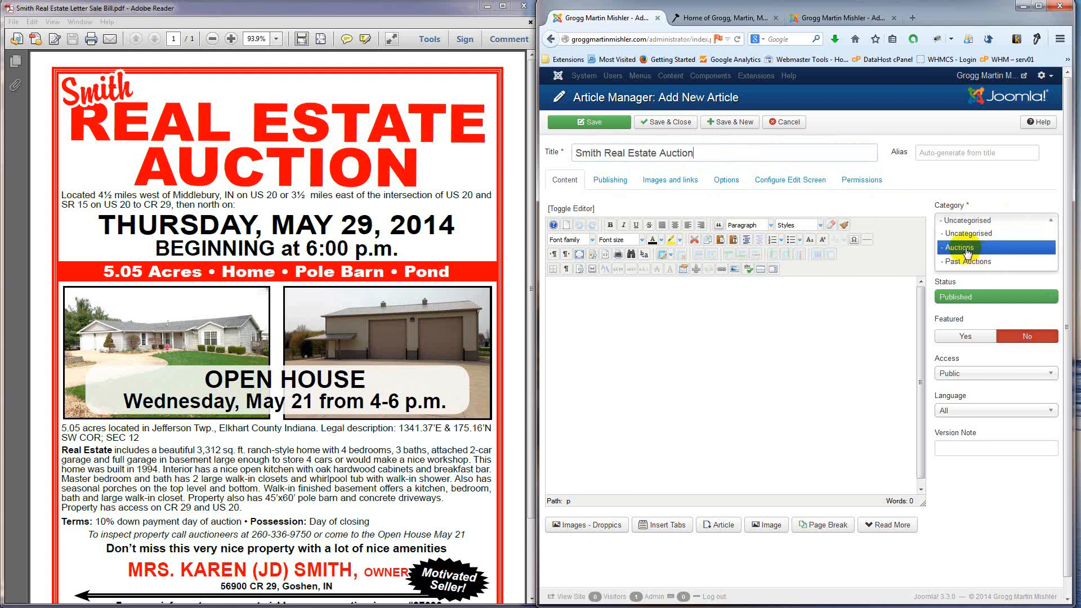
left_click(964, 249)
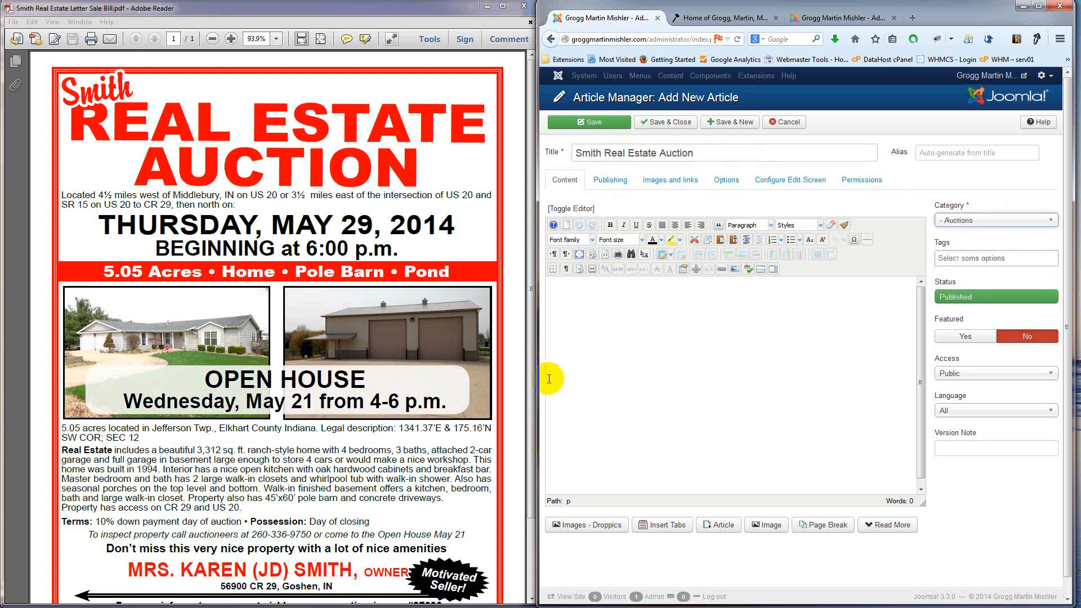
Step: Start the article body with the line "Smith Real Estate Auction" formatted as Heading 1
left_click(596, 299)
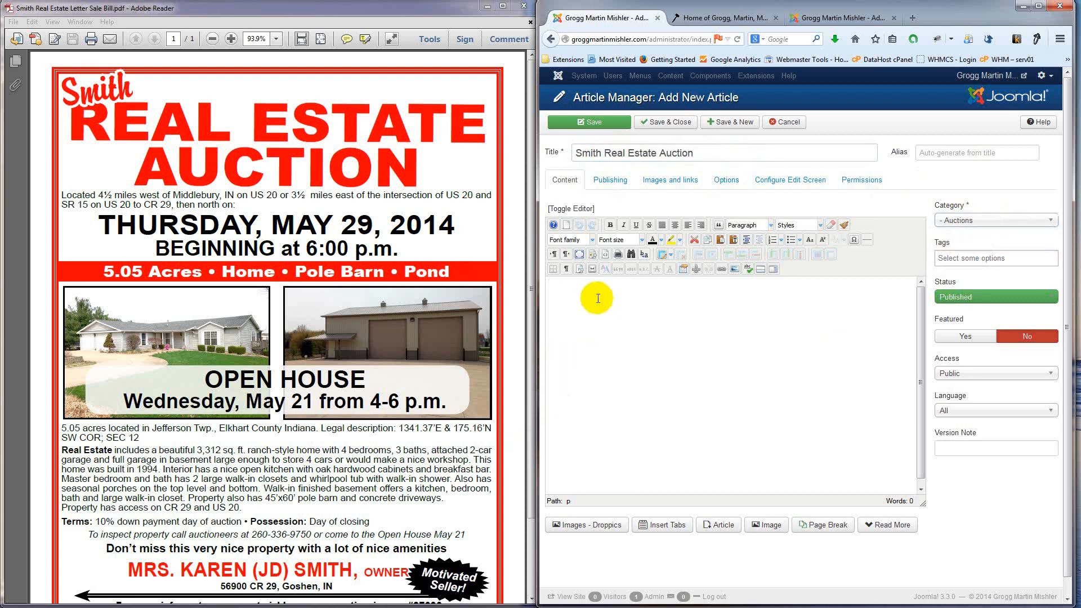
left_click(771, 225)
scroll(774, 276, "down", 3)
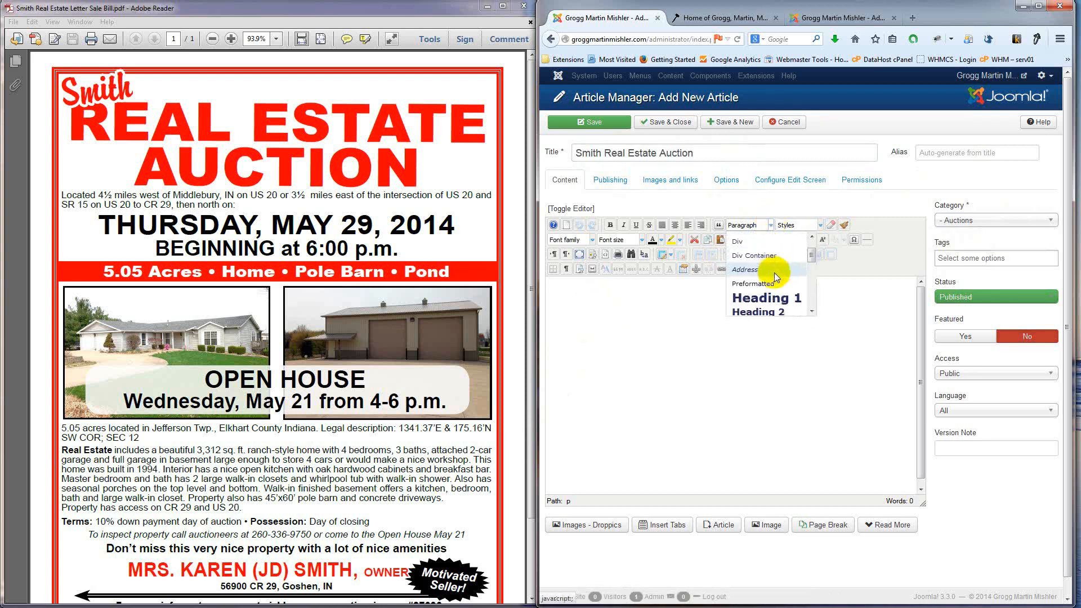
left_click(766, 277)
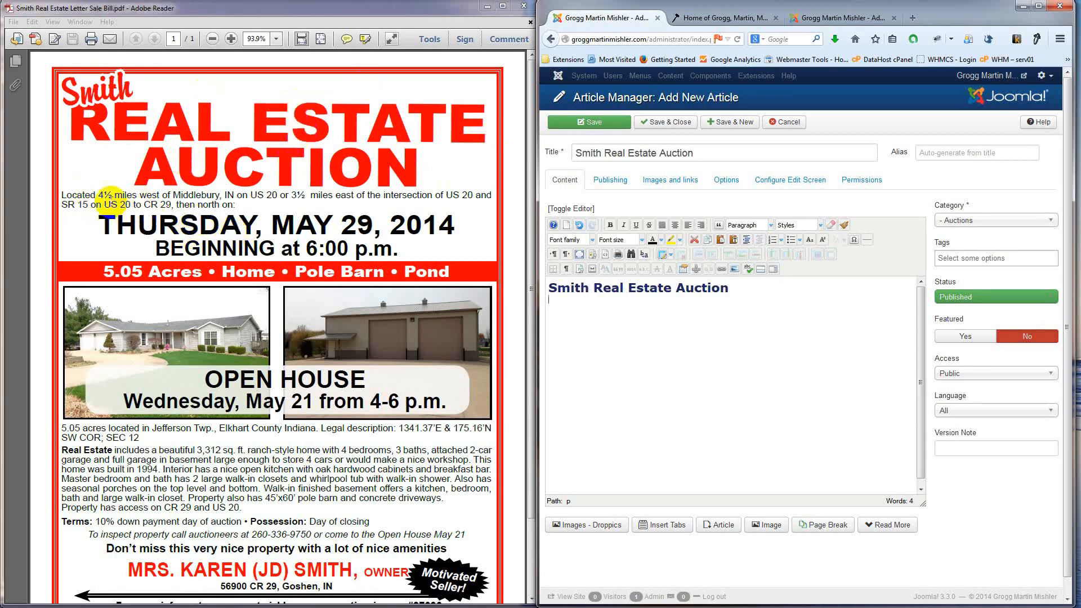
Step: Copy the two-line location description from the sale bill PDF into a blank Notepad document
left_click_drag(62, 194, 172, 194)
left_click(260, 195)
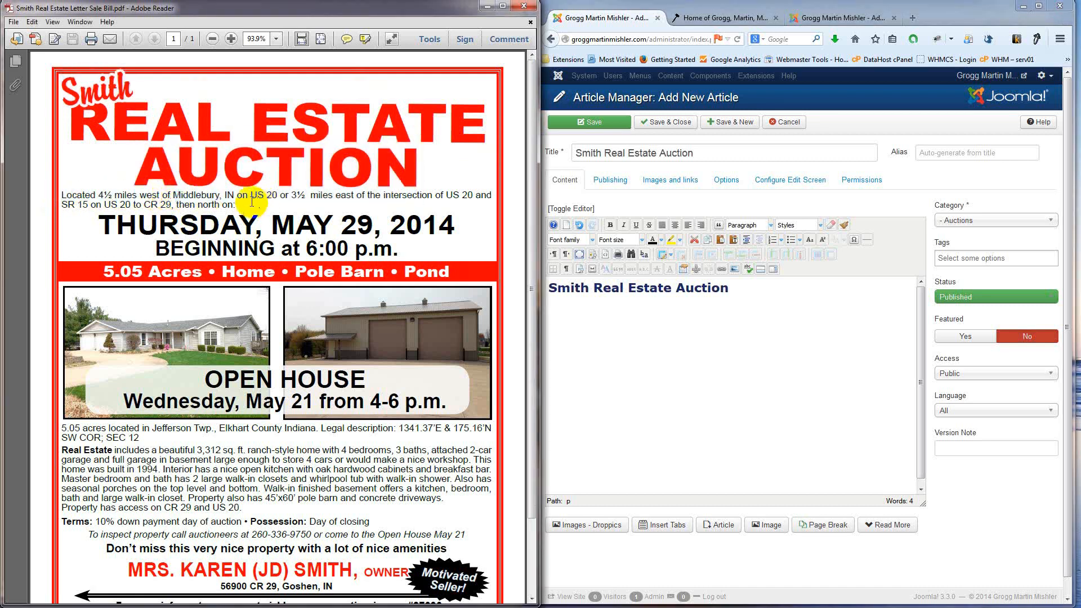
left_click_drag(235, 205, 49, 199)
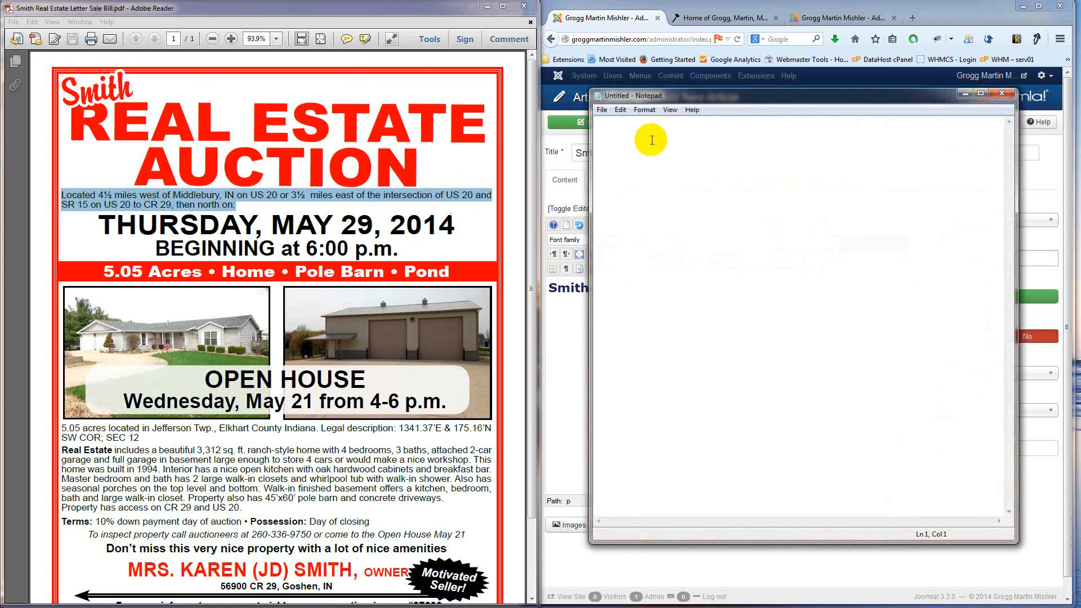
type("Located 4½ miles west of Middlebury, IN on US 20 or 3½ miles east of the intersection of US 20 and SR 15 on US 20 to CR 29, then north on:")
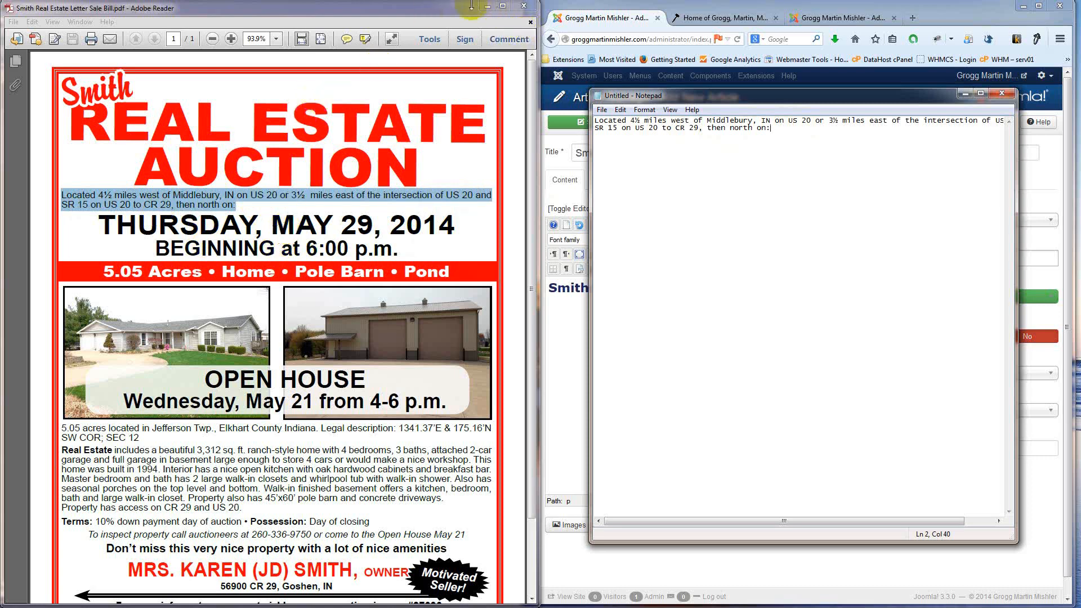
Step: Bring the OpenOffice Writer sale bill into view, end the Notepad location text with "then north.", and copy all of it
left_click(446, 10)
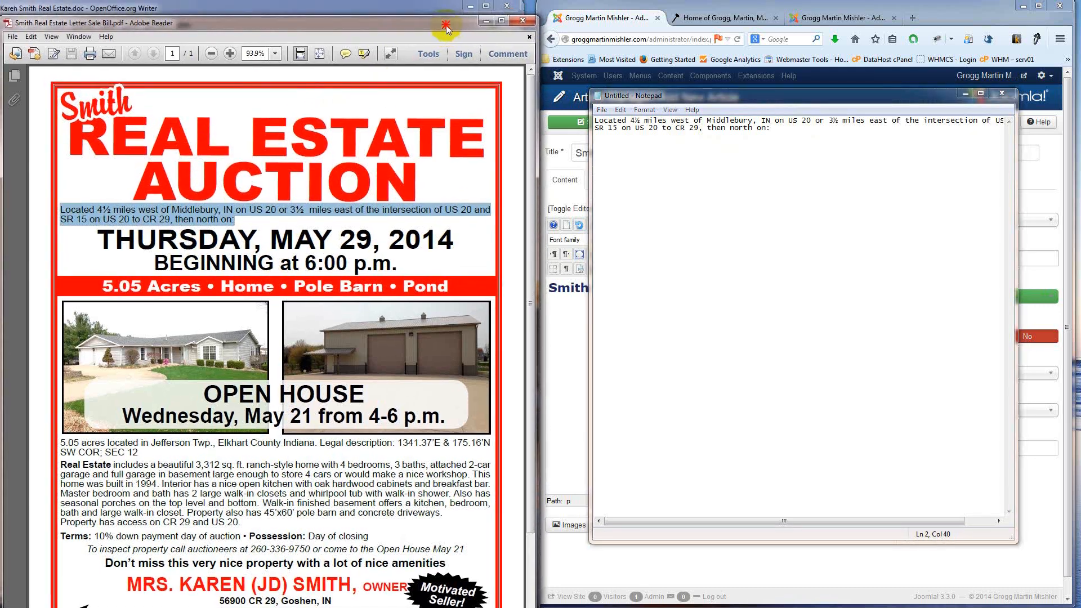
left_click(445, 12)
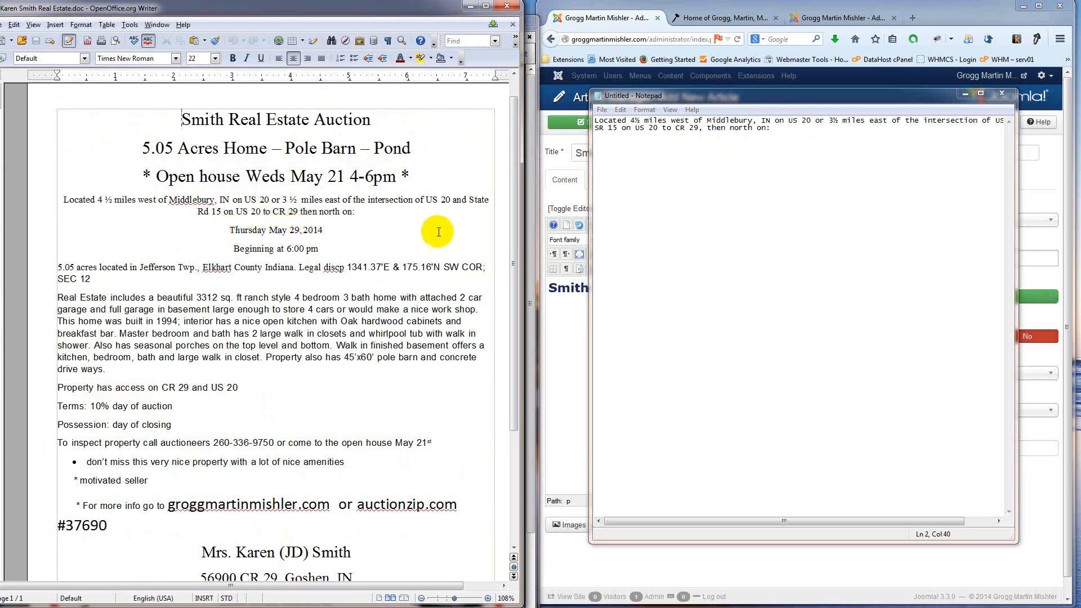
left_click(773, 129)
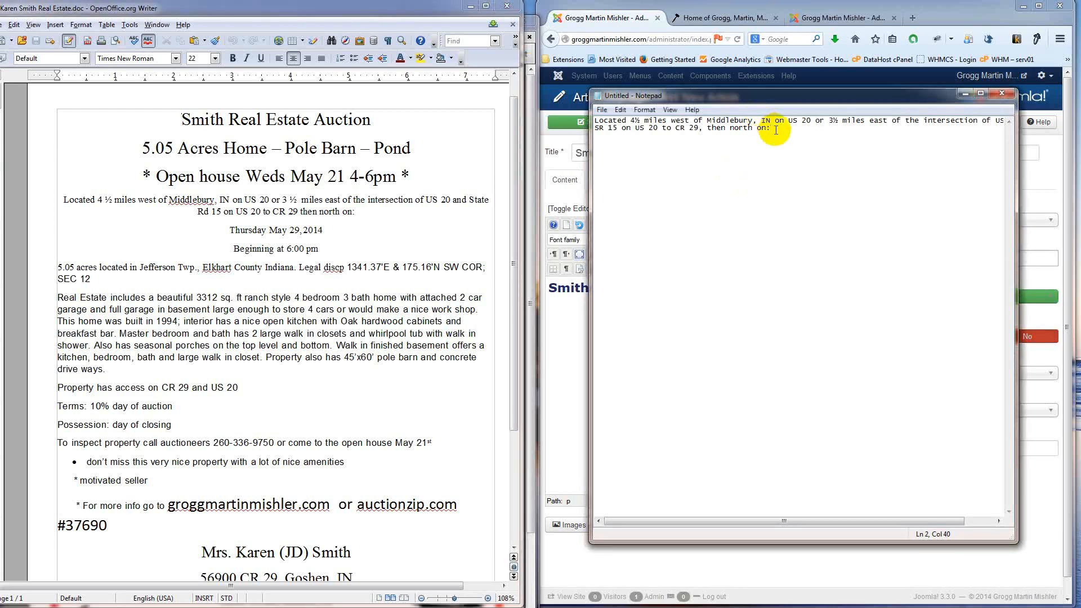
type(".")
key("ctrl+a")
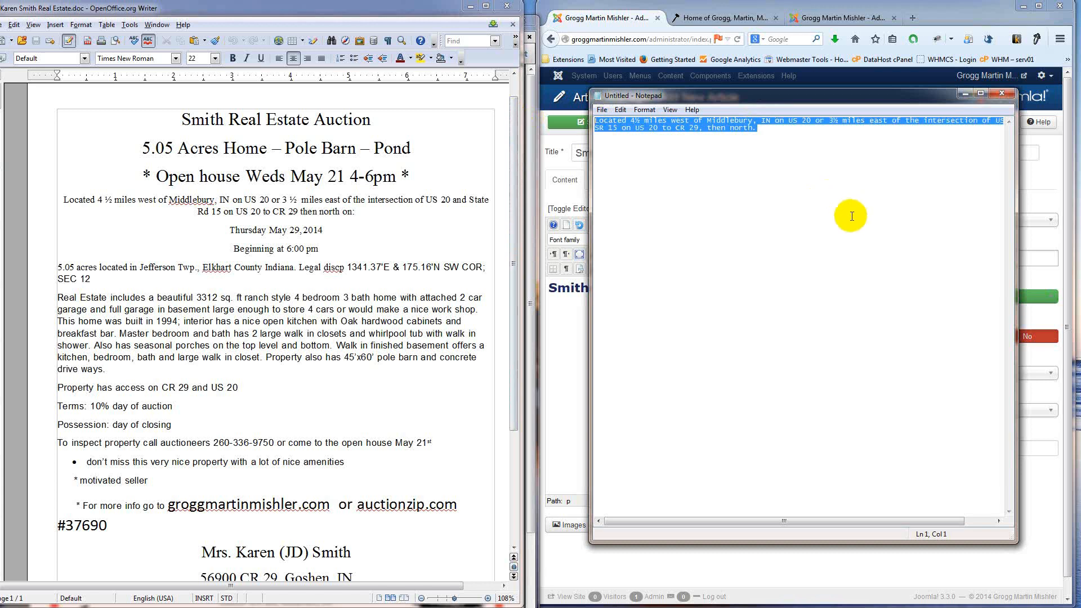
left_click(966, 176)
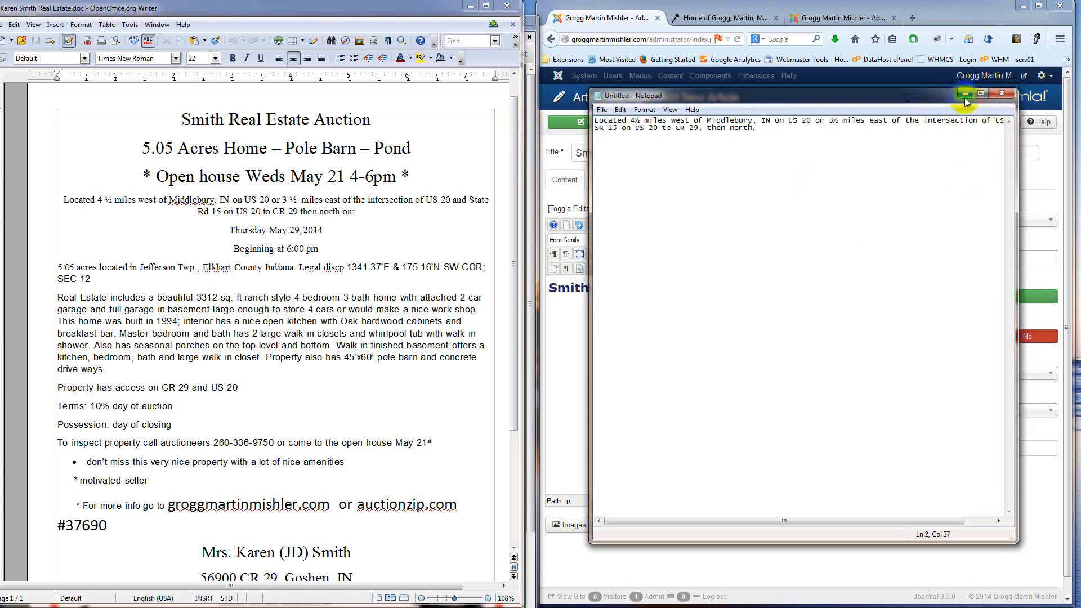
Step: Minimize Notepad without closing it and paste the location text below the article's heading
left_click(1001, 94)
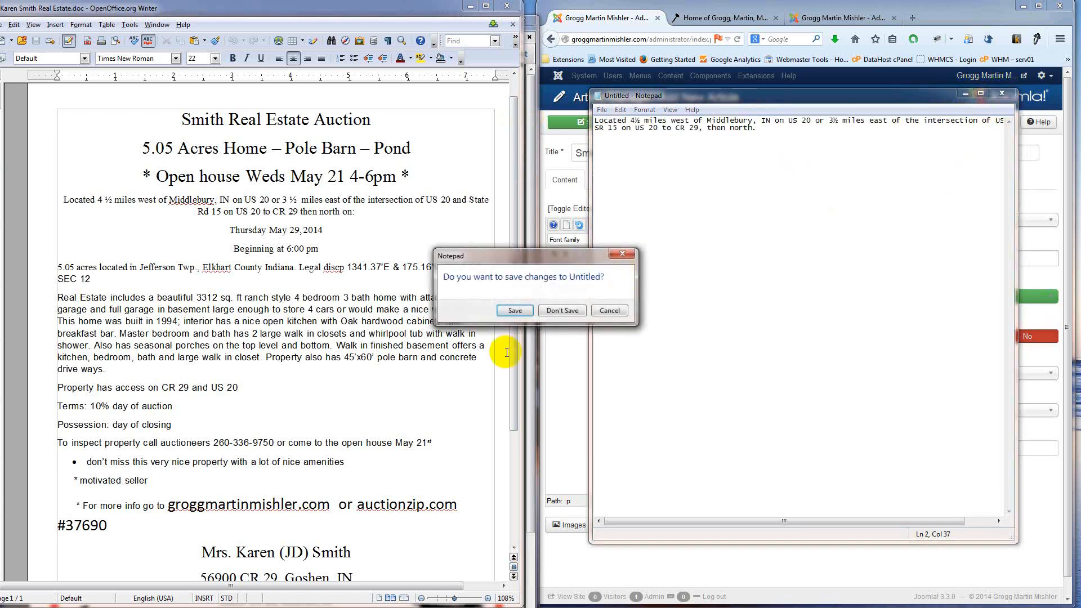
left_click(613, 314)
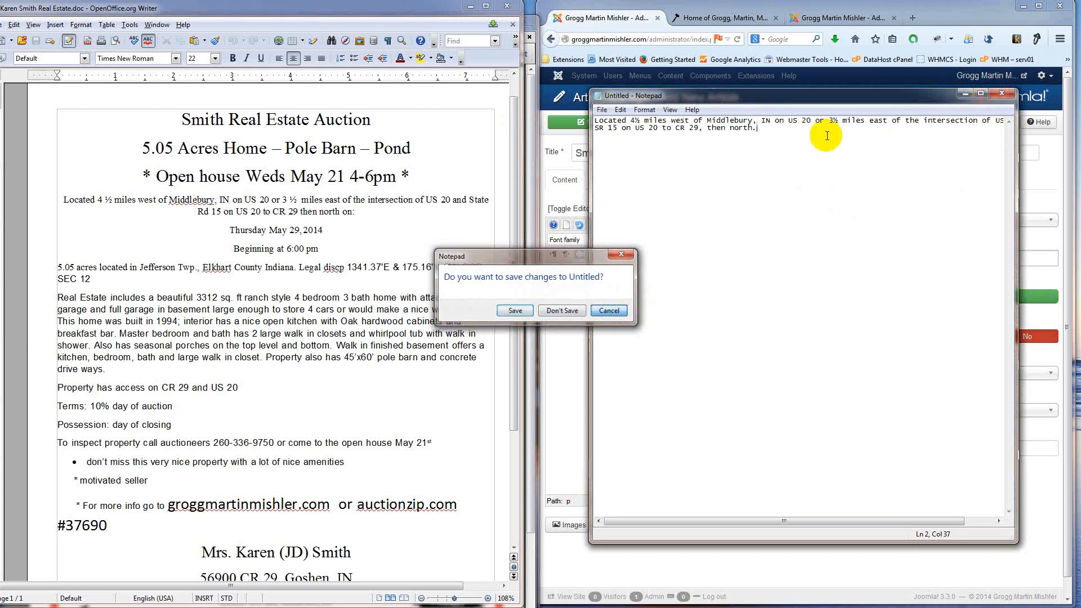
left_click(966, 94)
left_click(620, 307)
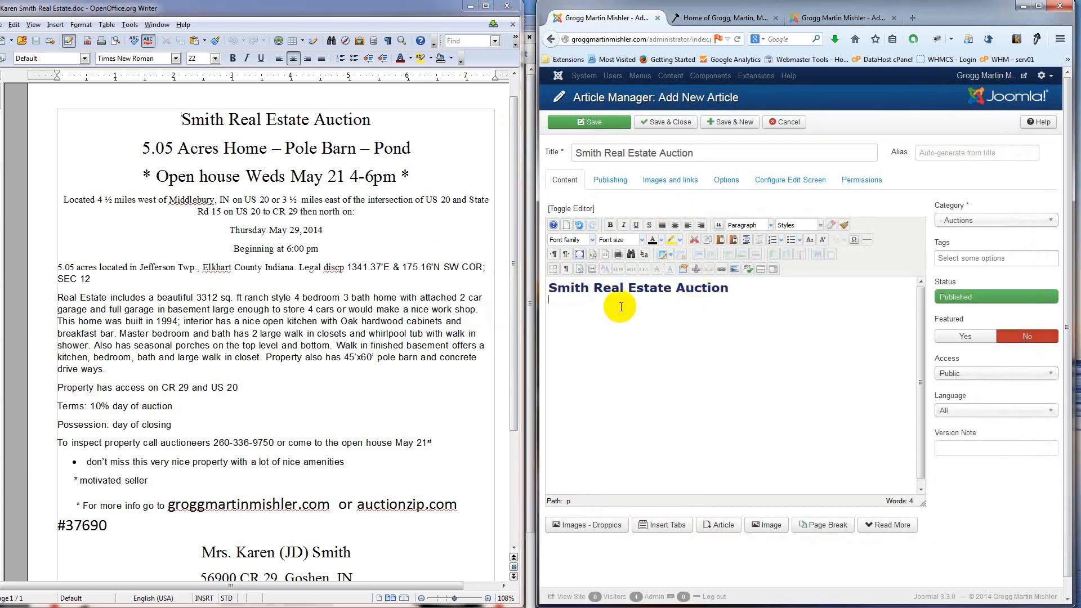
type("Located 4½ miles west of Middlebury, IN on US 20 or 3½ miles east of the intersection of US 20 and SR 15 on US 20 to CR 29, then north.")
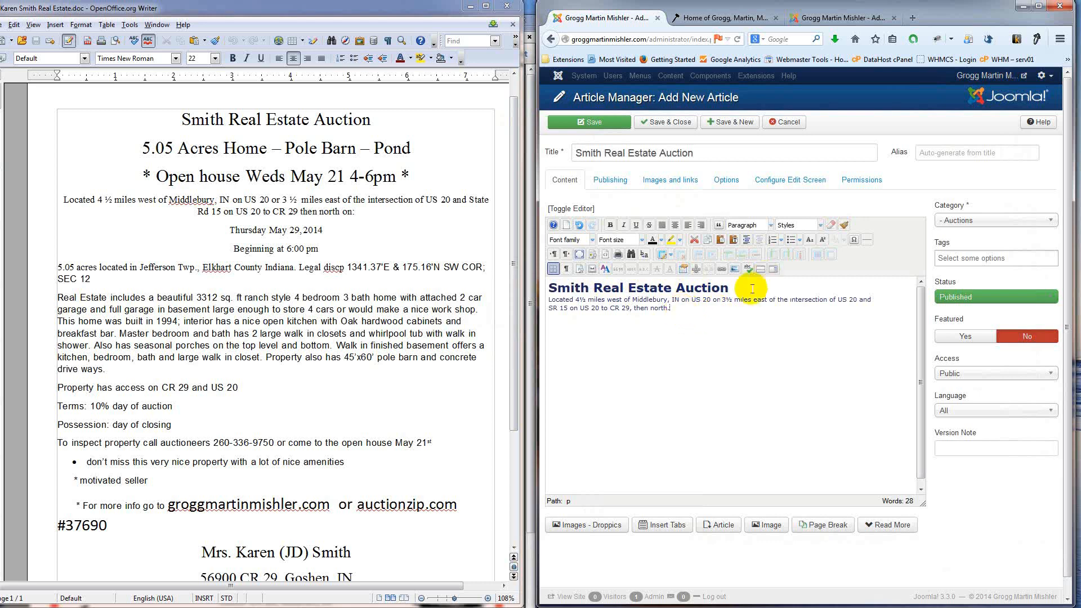
Step: Open the site's Past Auctions listing and examine how earlier auction entries are headed
left_click(831, 17)
left_click(743, 19)
left_click(912, 142)
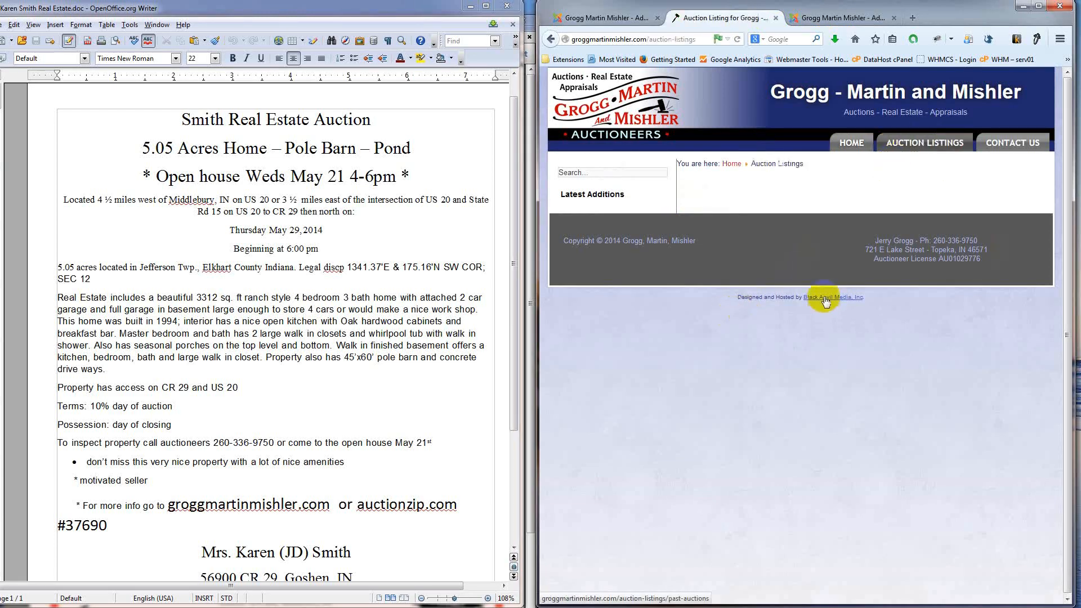
mouse_move(909, 145)
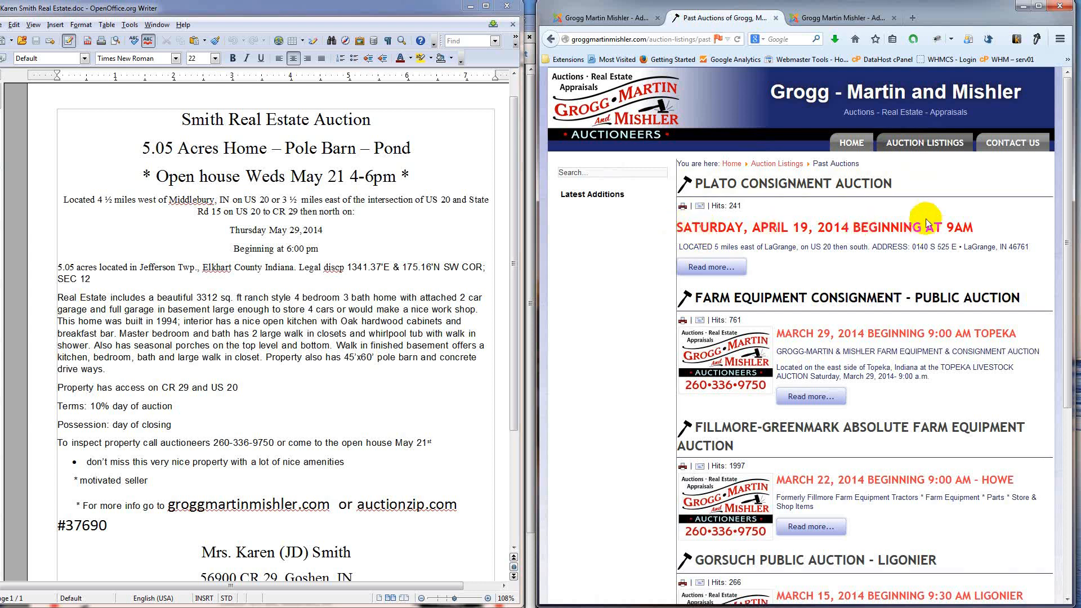
Step: Replace the article body's heading text with "Thursday May 29, 6 PM", following the date headings of the past auctions
left_click(578, 18)
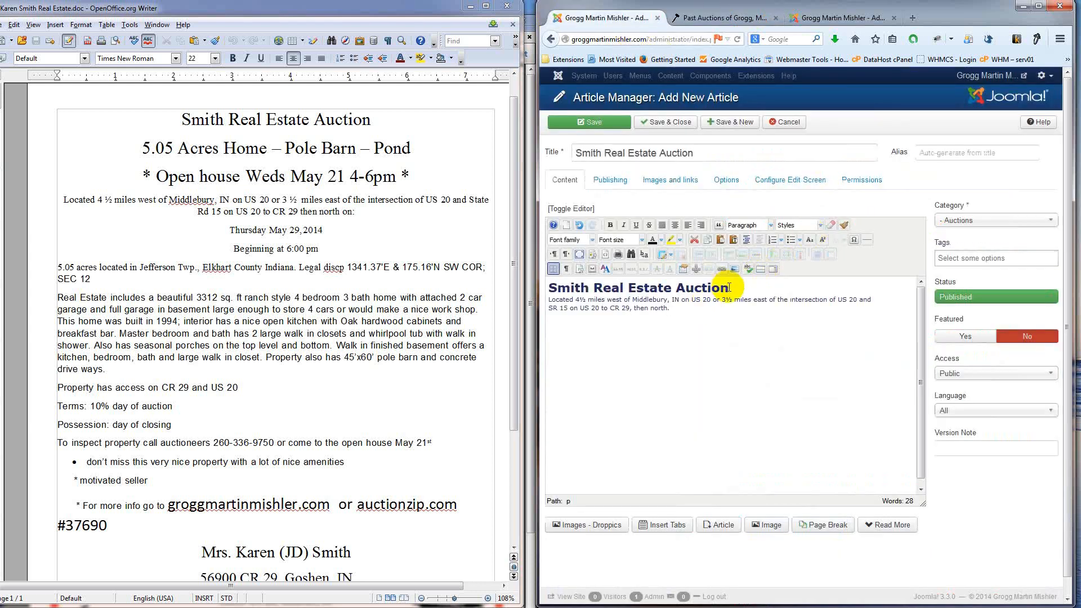
left_click_drag(731, 287, 552, 288)
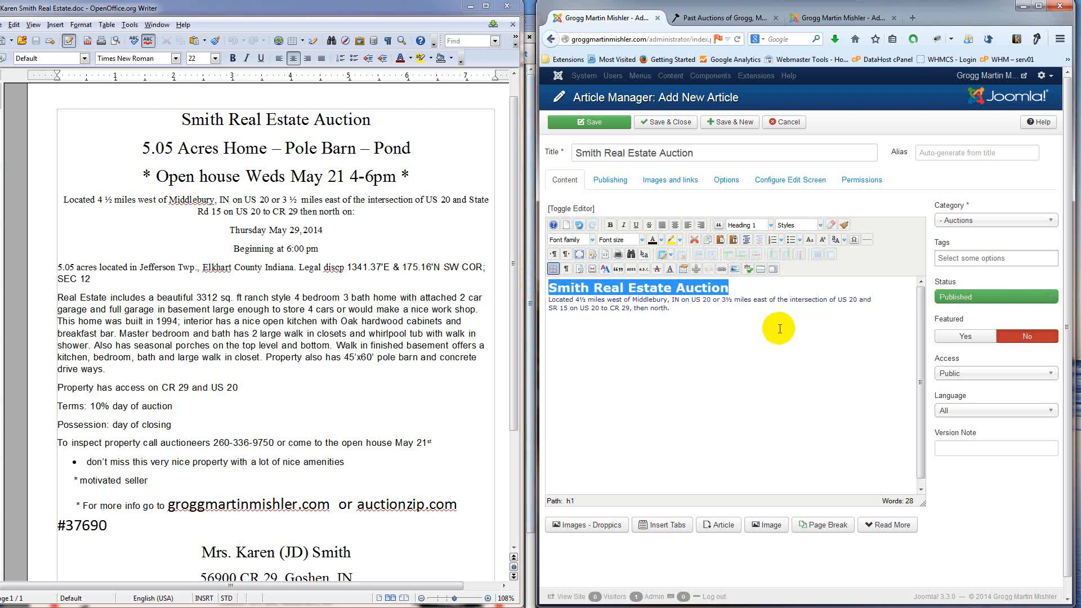
left_click(710, 18)
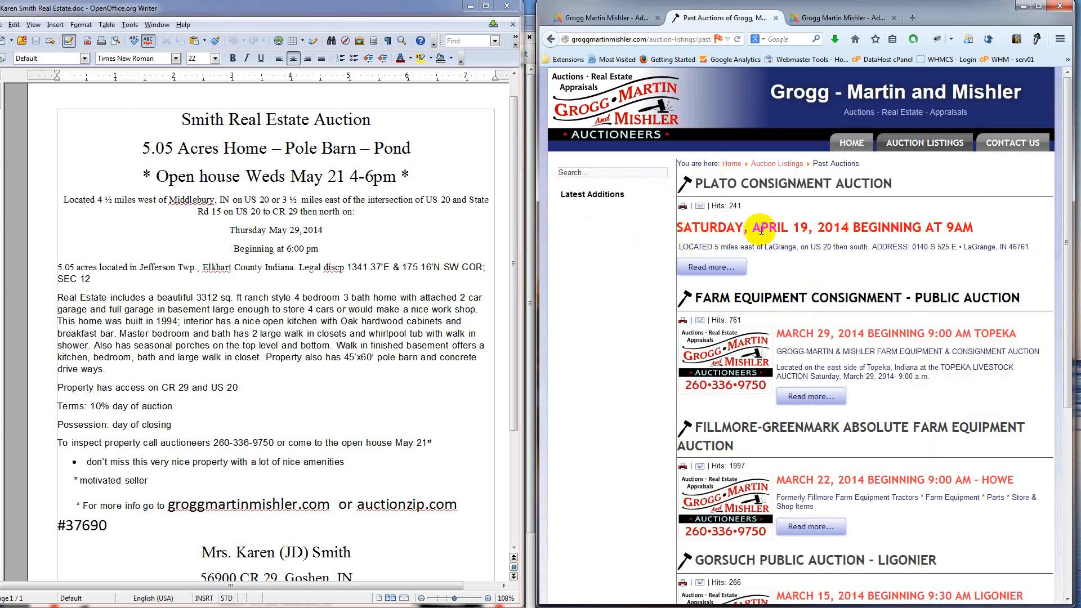
left_click(588, 18)
type("Thursday May 29, 6 PM")
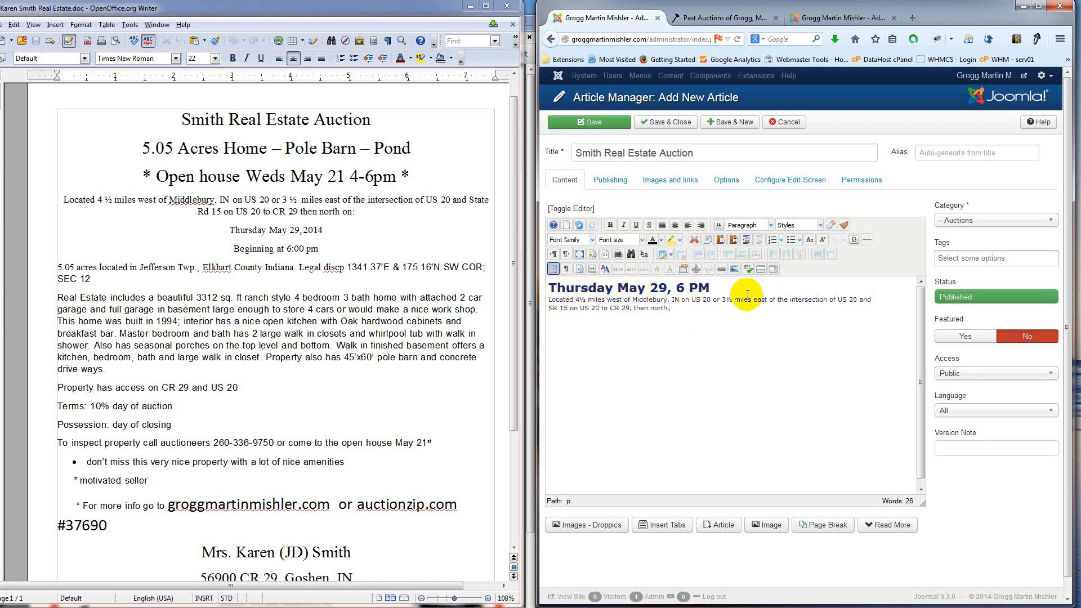
left_click_drag(711, 287, 501, 287)
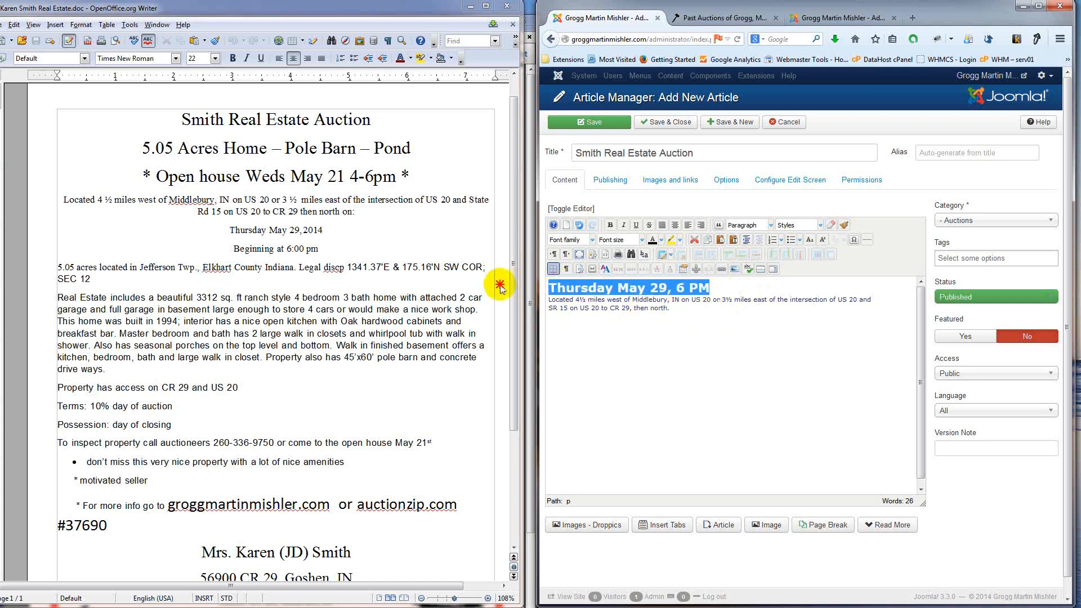
left_click(662, 240)
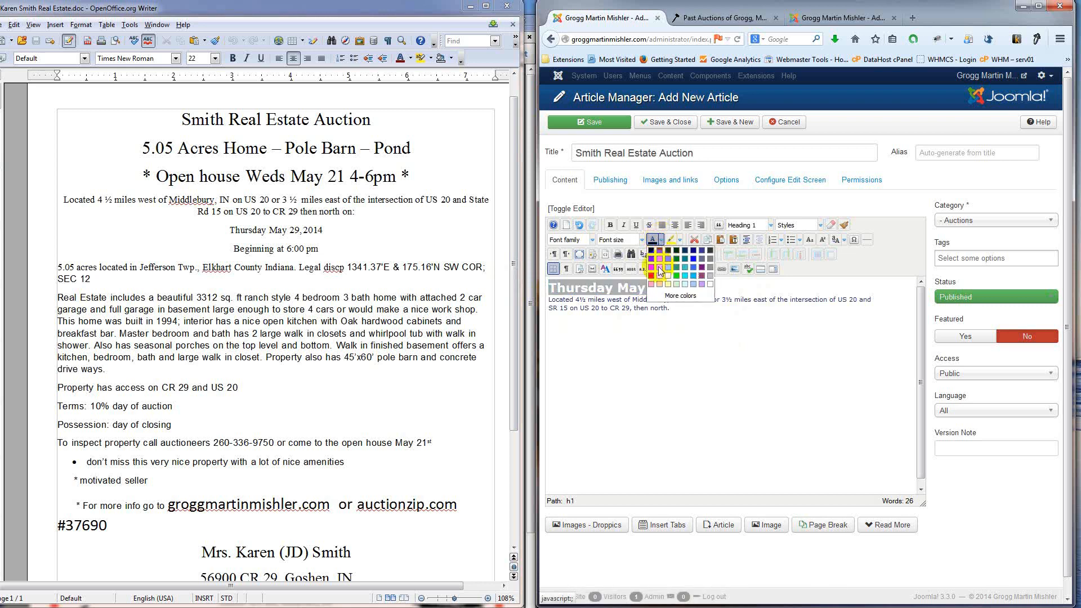
left_click(753, 292)
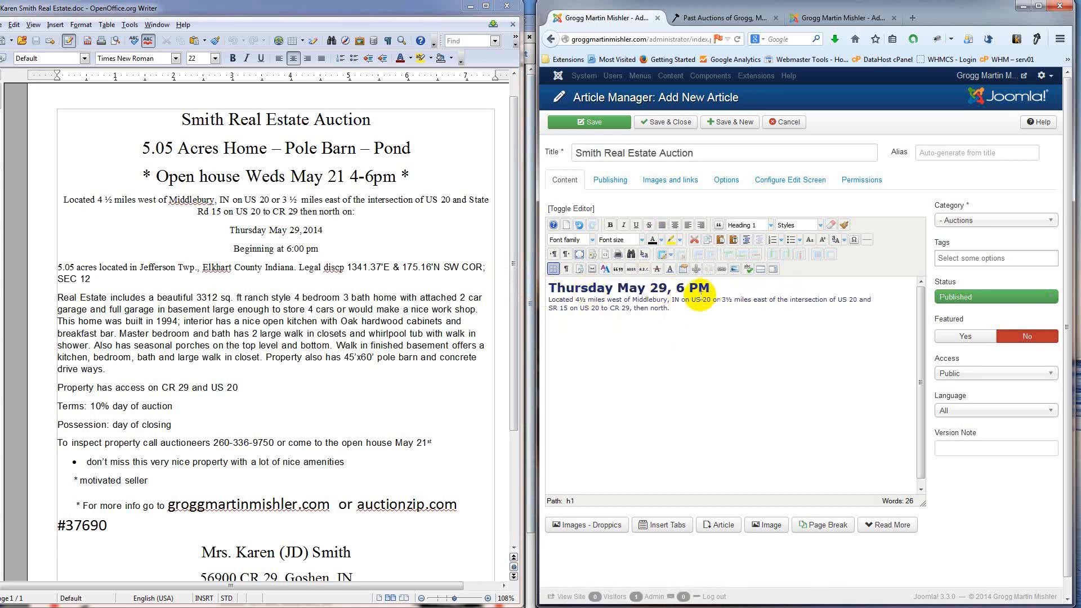
Step: Insert a Read More break after the location text and the tabs template below it
left_click(681, 307)
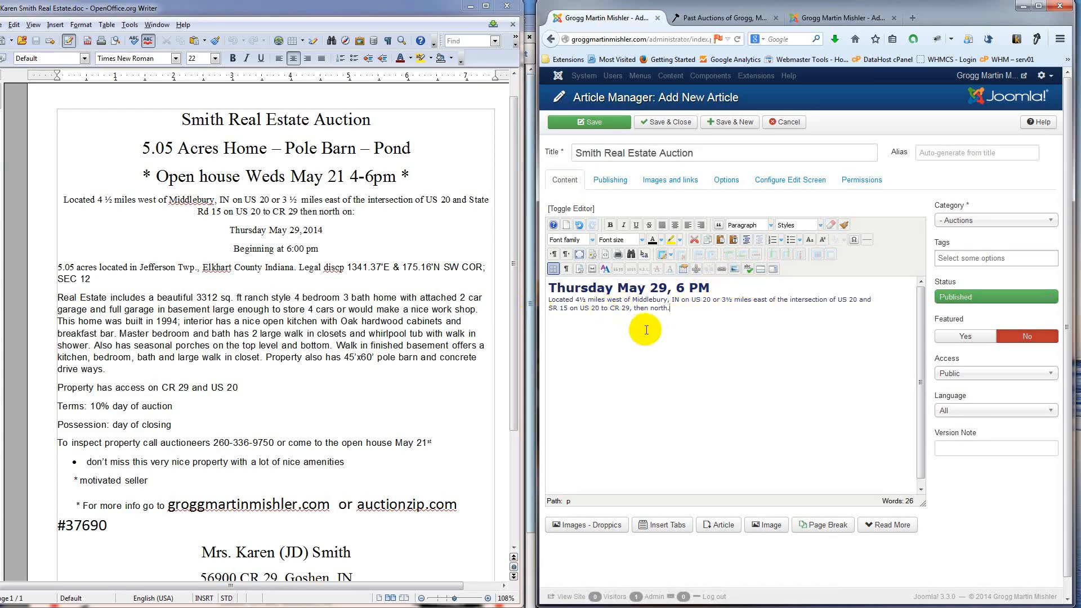
left_click(892, 526)
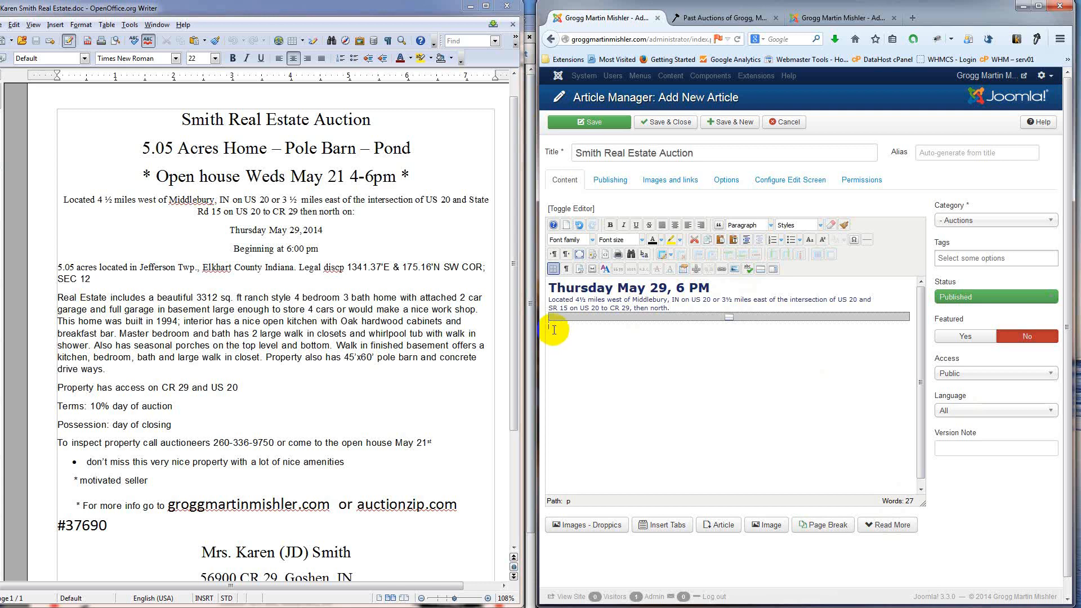
left_click(664, 529)
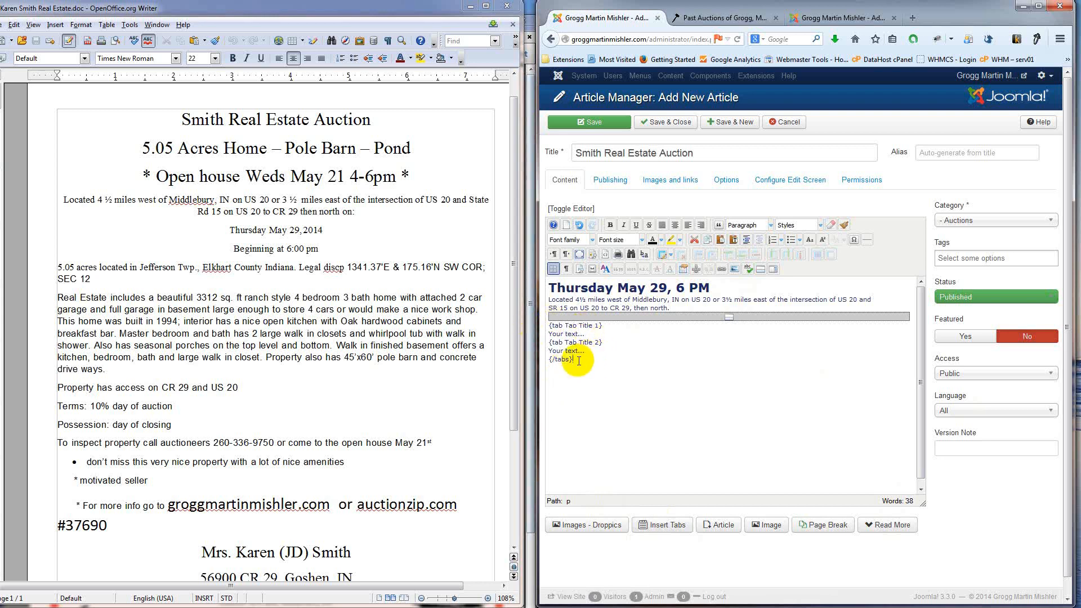
Step: Add blank lines around the tab tags and delete both "Your text..." placeholders
left_click(603, 325)
key("Return")
left_click_drag(548, 342, 613, 342)
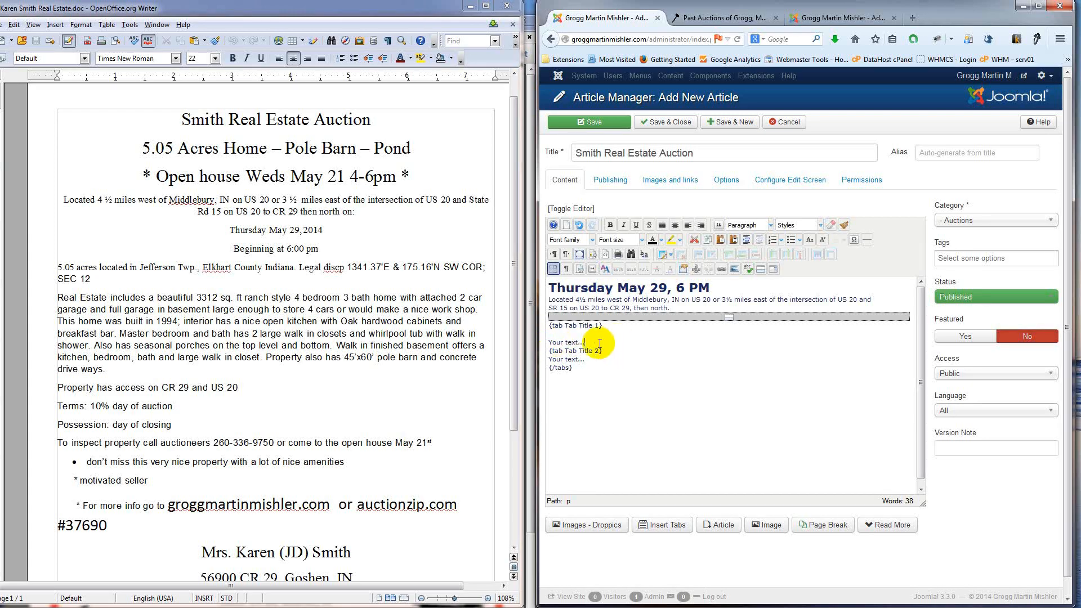
key("Return")
left_click(601, 359)
key("Return")
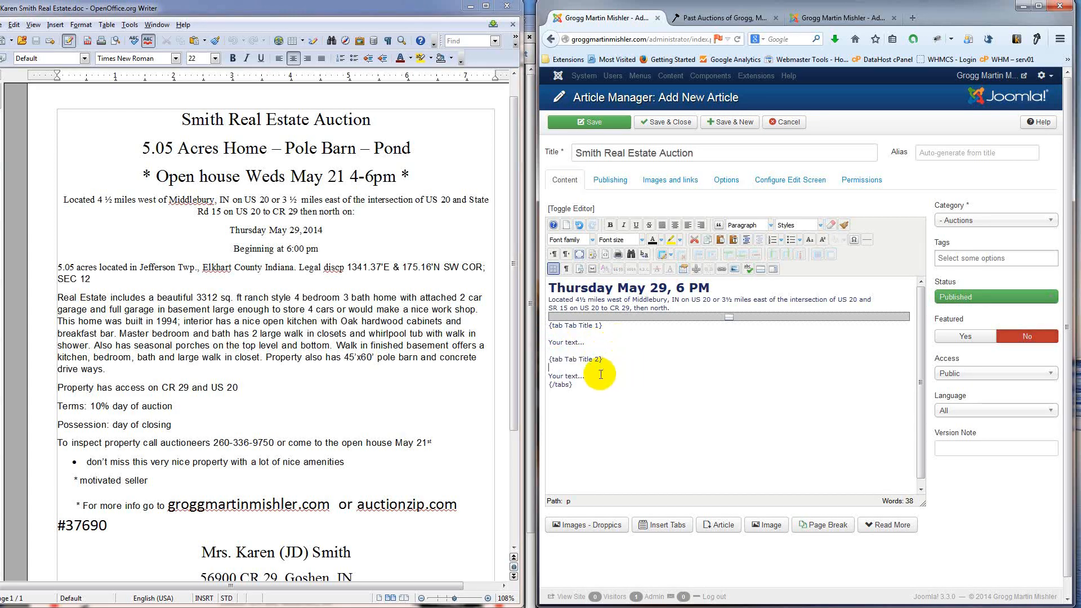
left_click_drag(596, 376, 537, 376)
key("Delete")
left_click_drag(585, 342, 519, 338)
key("Delete")
Step: Highlight both opening tab tags and the closing {/tabs} tag in yellow
left_click_drag(606, 325, 527, 323)
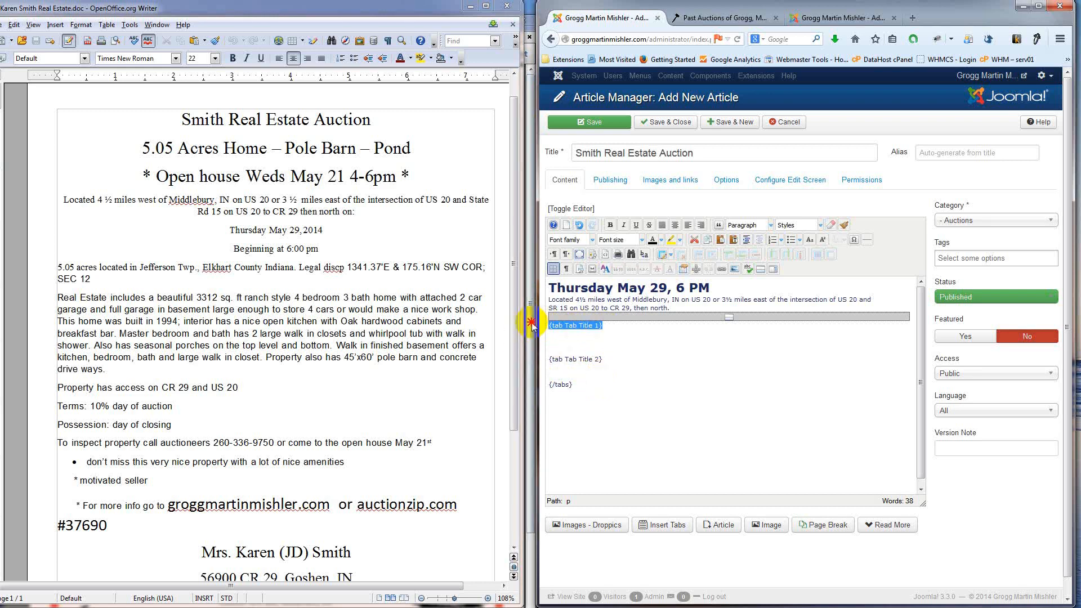
left_click(669, 240)
left_click_drag(607, 359, 549, 359)
left_click(670, 241)
left_click_drag(574, 385, 537, 385)
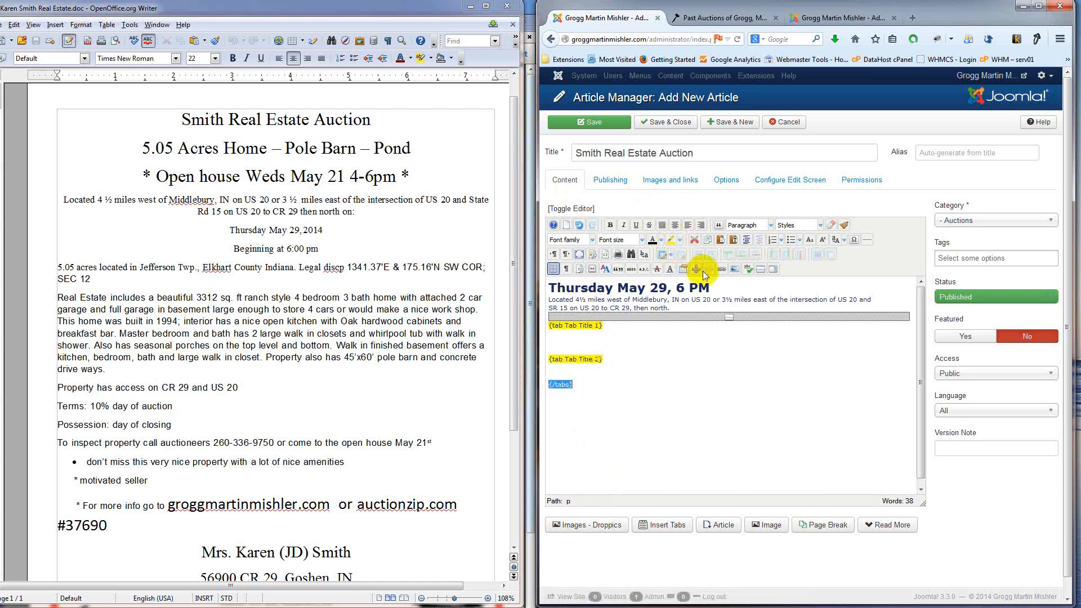
left_click(670, 240)
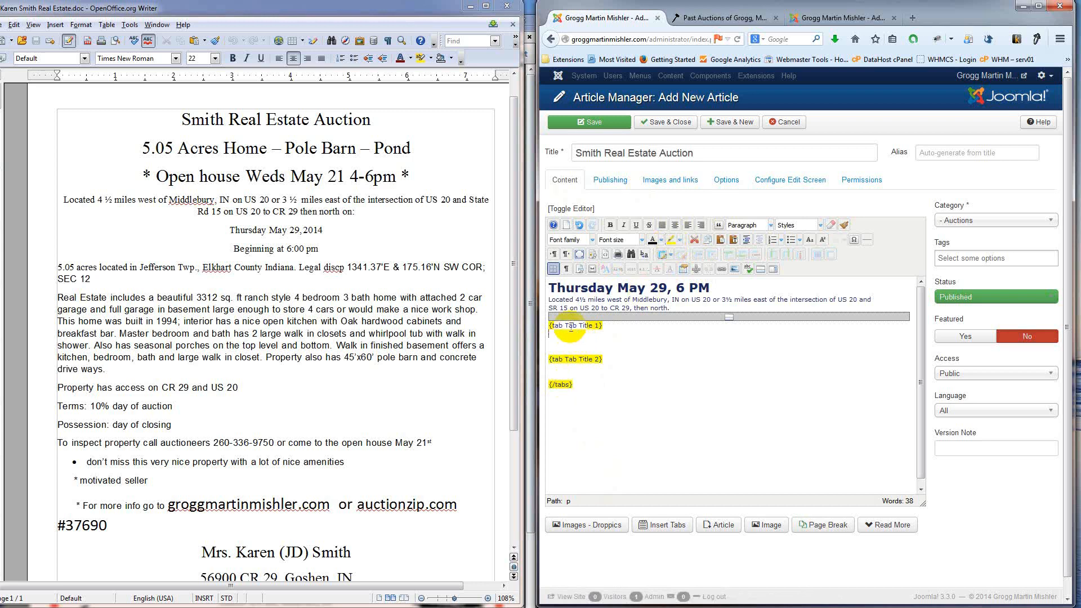
Step: Open the past Farm Equipment Consignment - Public Auction listing on the site and examine its tab names
left_click_drag(567, 325, 600, 326)
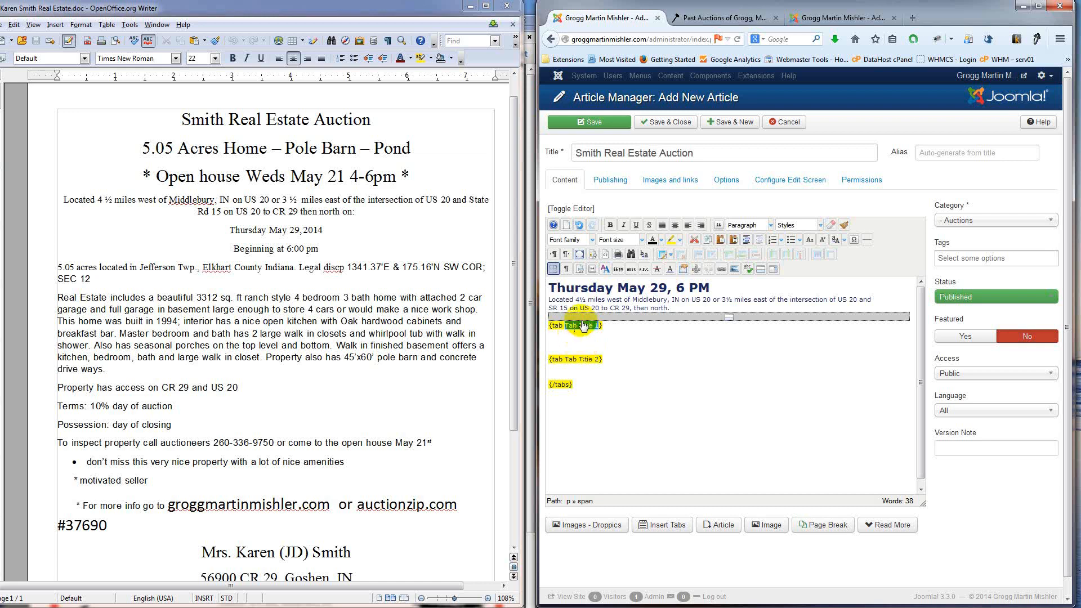
left_click(723, 20)
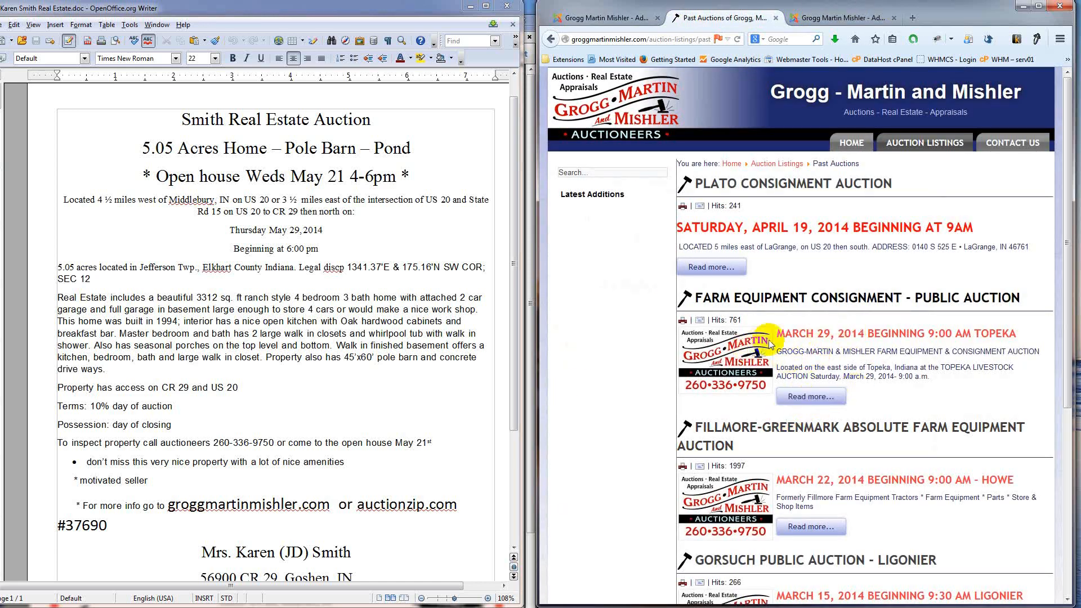
left_click(771, 297)
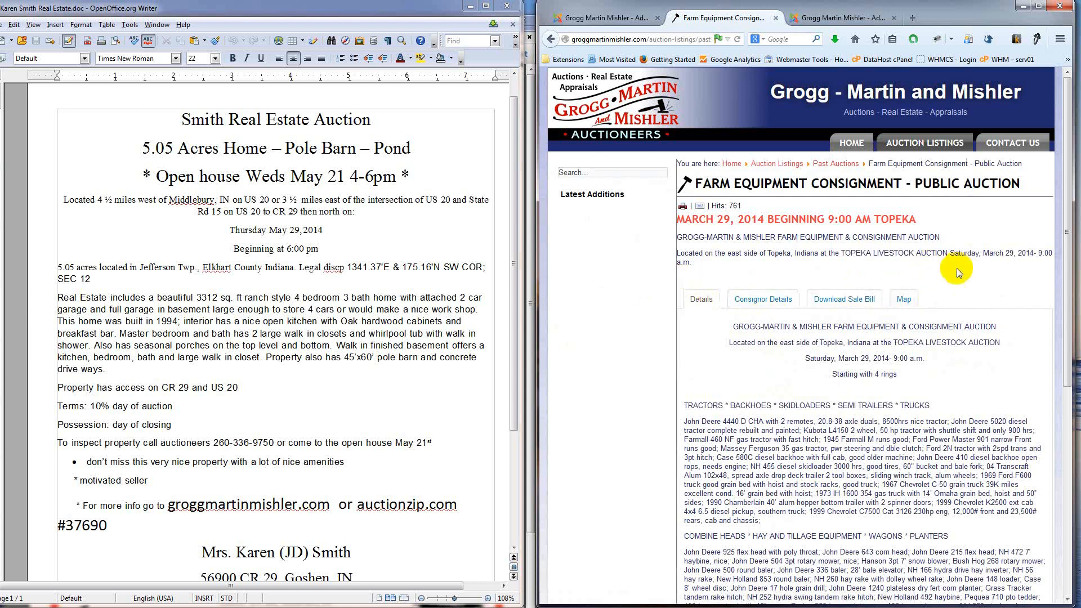
Step: Return to the article editor and rename the first tab tag to Details and the second to Sale Bill
left_click(612, 21)
left_click_drag(564, 326, 601, 331)
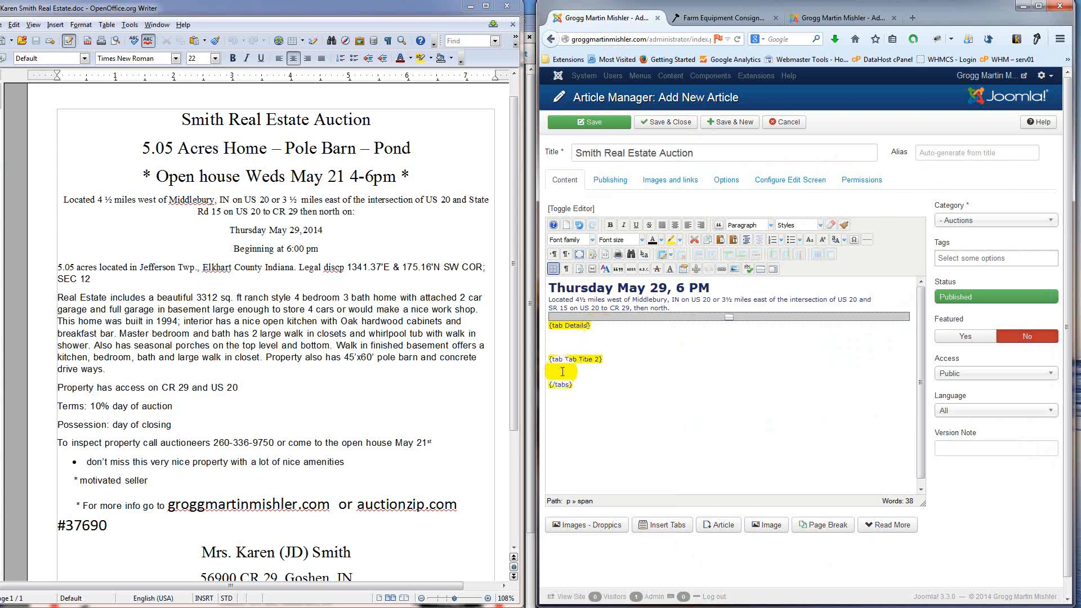
left_click_drag(565, 358, 601, 360)
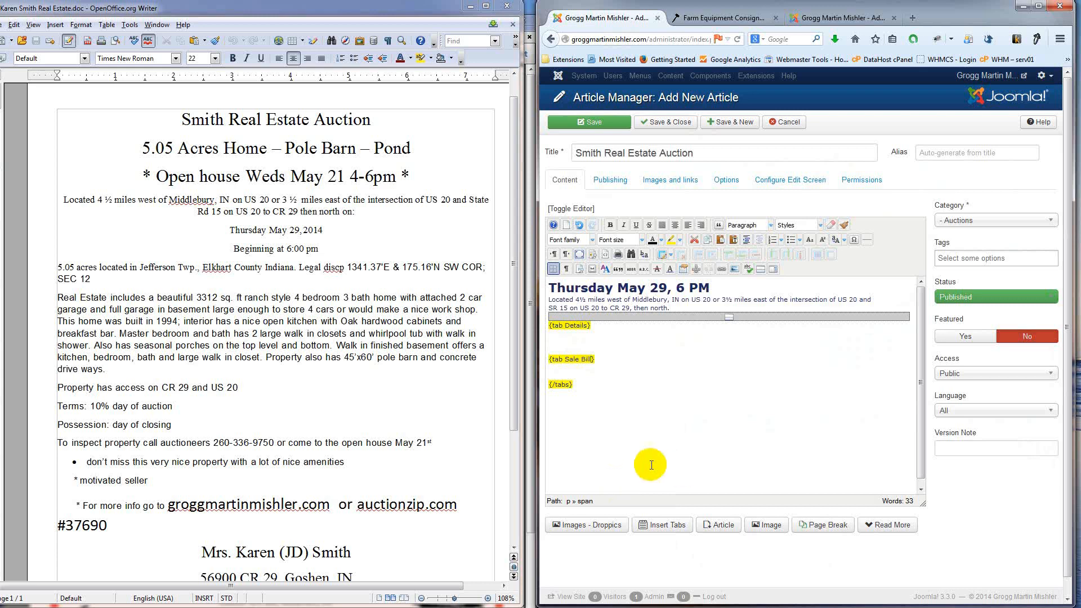
Step: Duplicate the Sale Bill tab tag below itself, rename the copy to Map, and add a blank line after it
left_click_drag(595, 358, 533, 358)
key("ctrl+c")
left_click(608, 367)
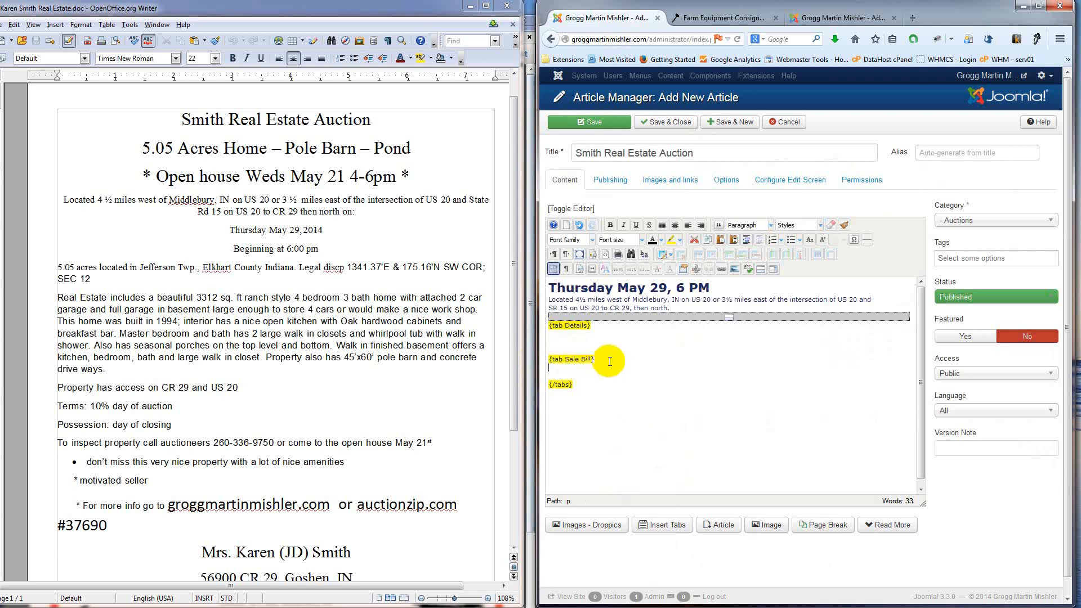
key("ctrl+v")
left_click_drag(590, 387, 595, 388)
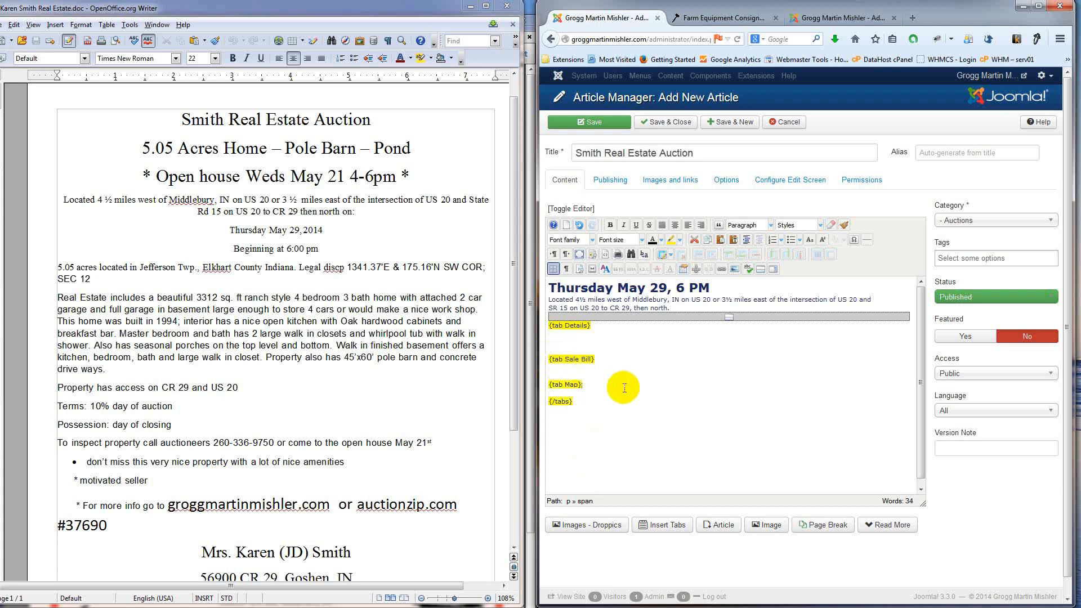
key("Return")
Step: Copy the sale bill text from "5.05 acres located" through "* motivated seller" and replace the old Notepad text with it
left_click(587, 331)
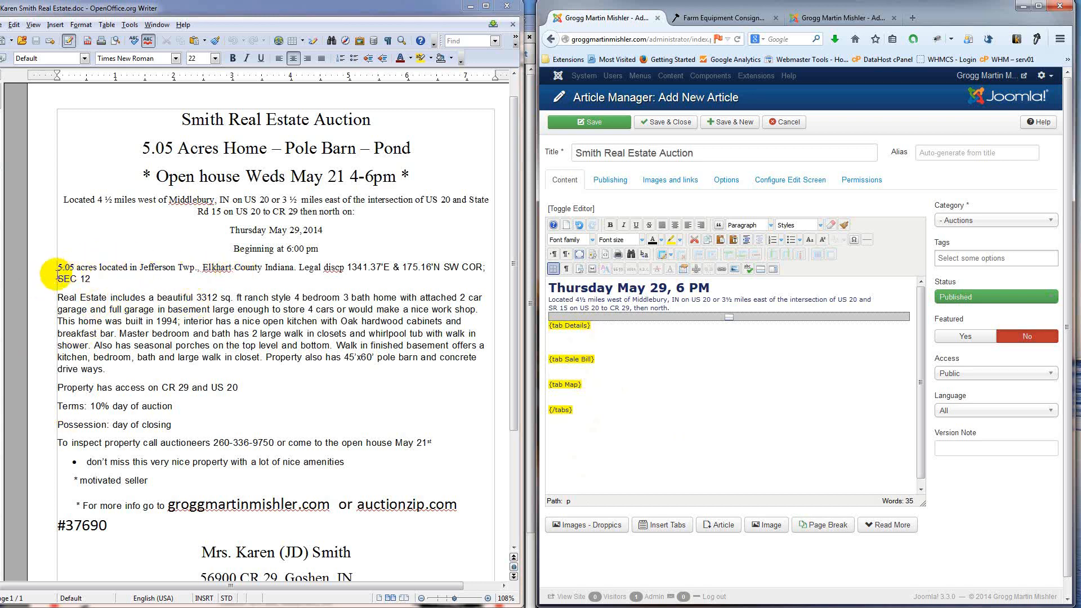
left_click_drag(56, 264, 418, 433)
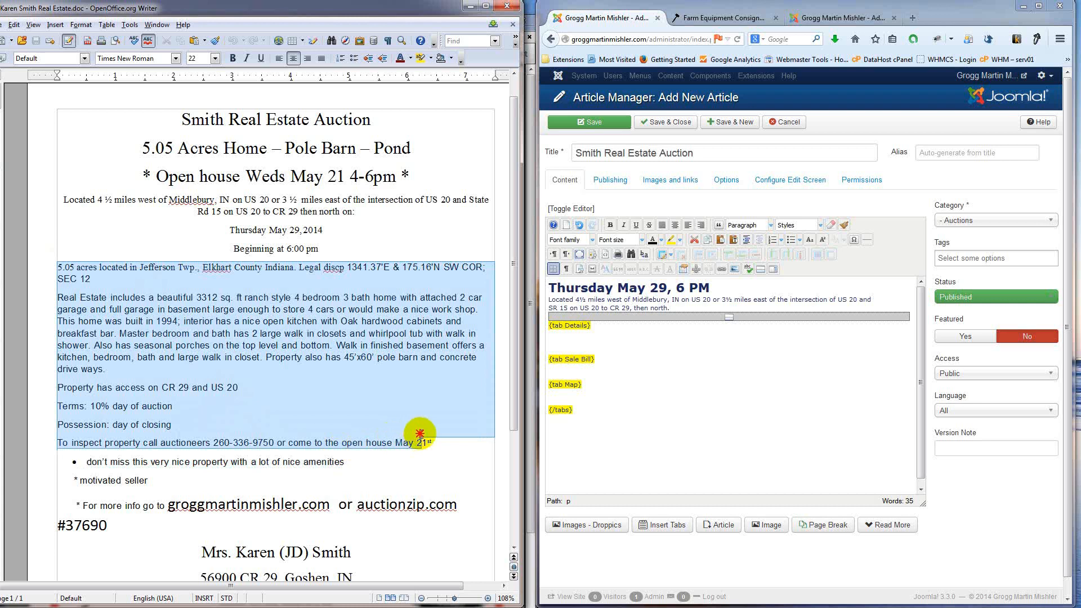
left_click_drag(420, 433, 421, 473)
key("ctrl+c")
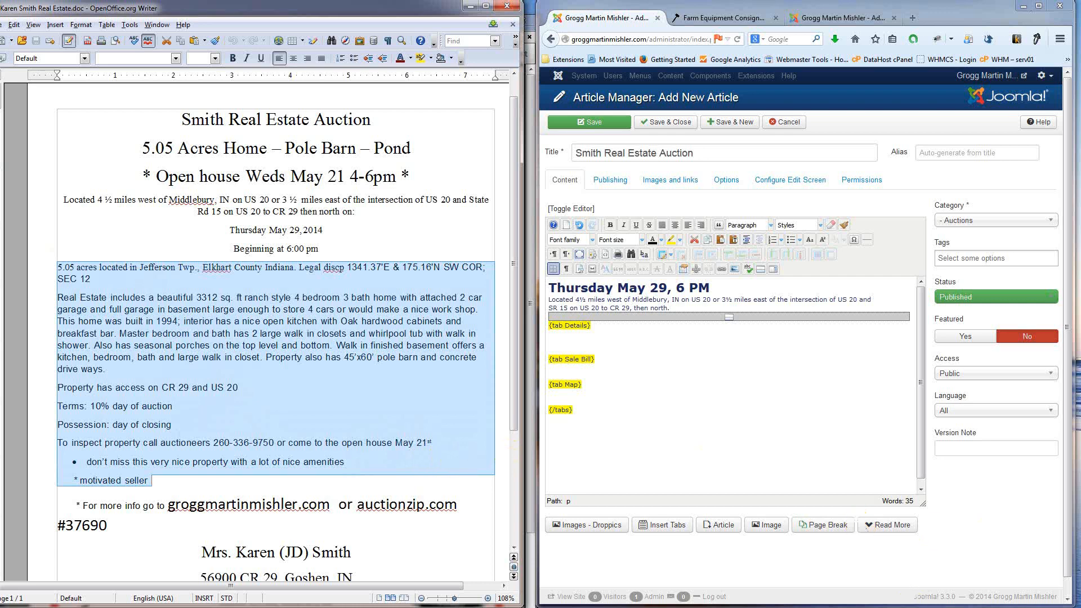
key("ctrl+a")
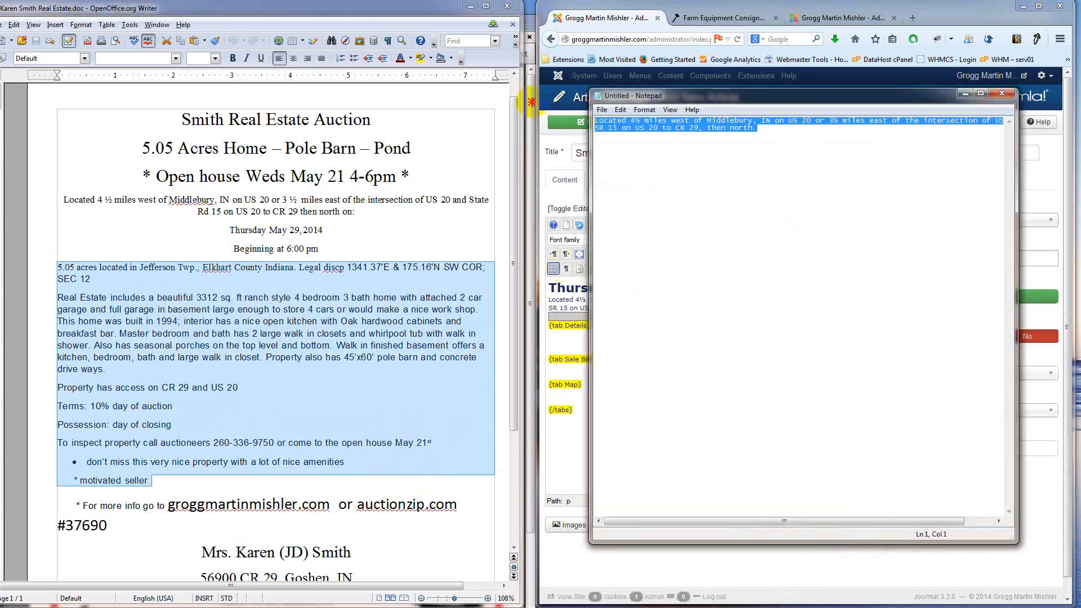
key("Delete")
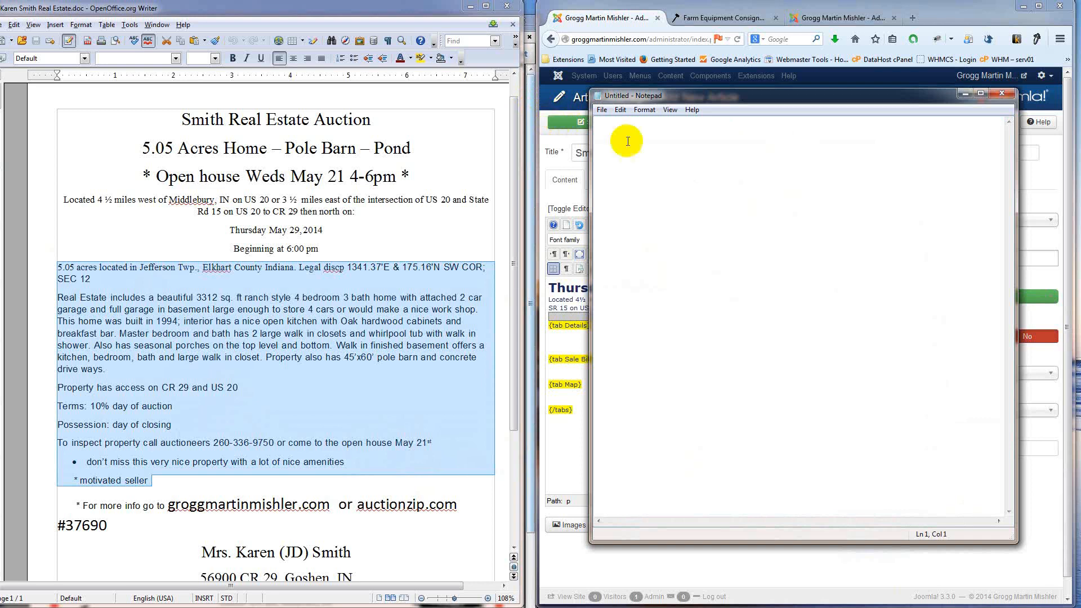
key("ctrl+v")
key("ctrl+a")
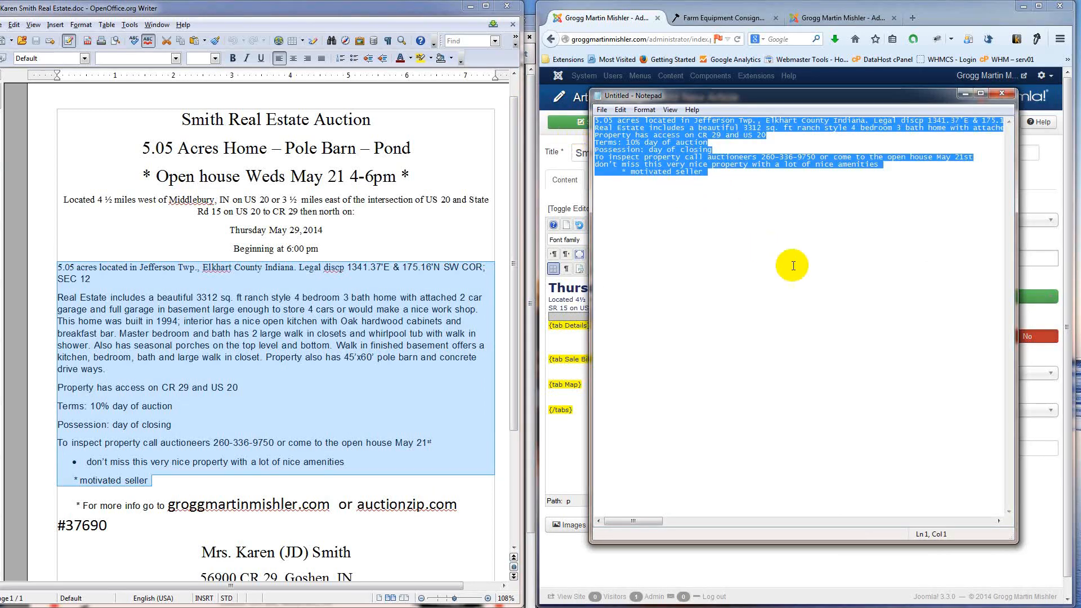
Step: Minimize Notepad and paste the property description under the article's Details tab tag, leaving space before the Sale Bill tag
left_click(964, 94)
left_click(578, 338)
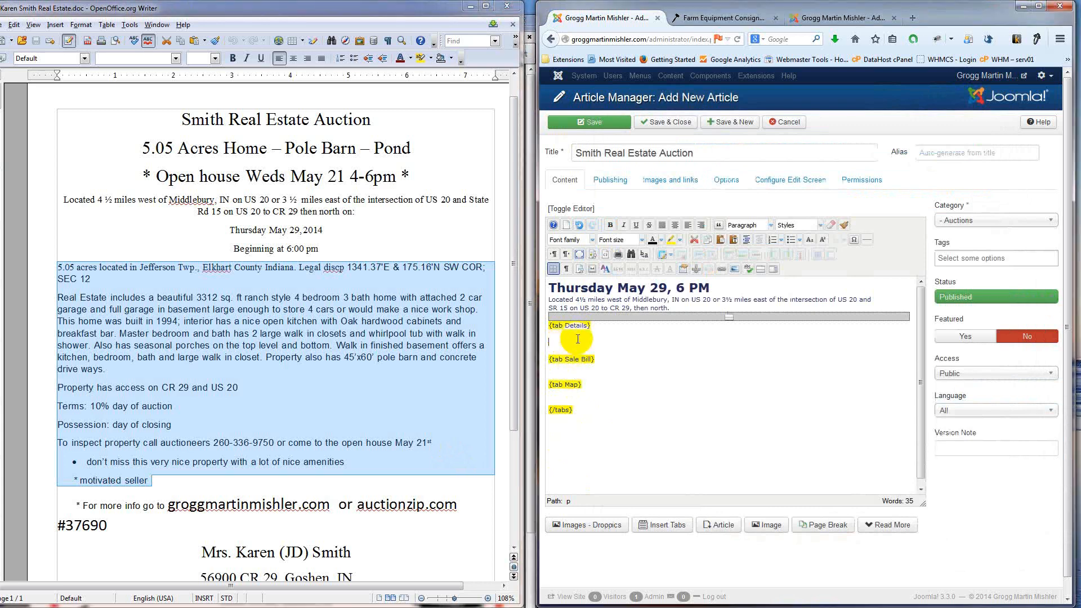
key("Return")
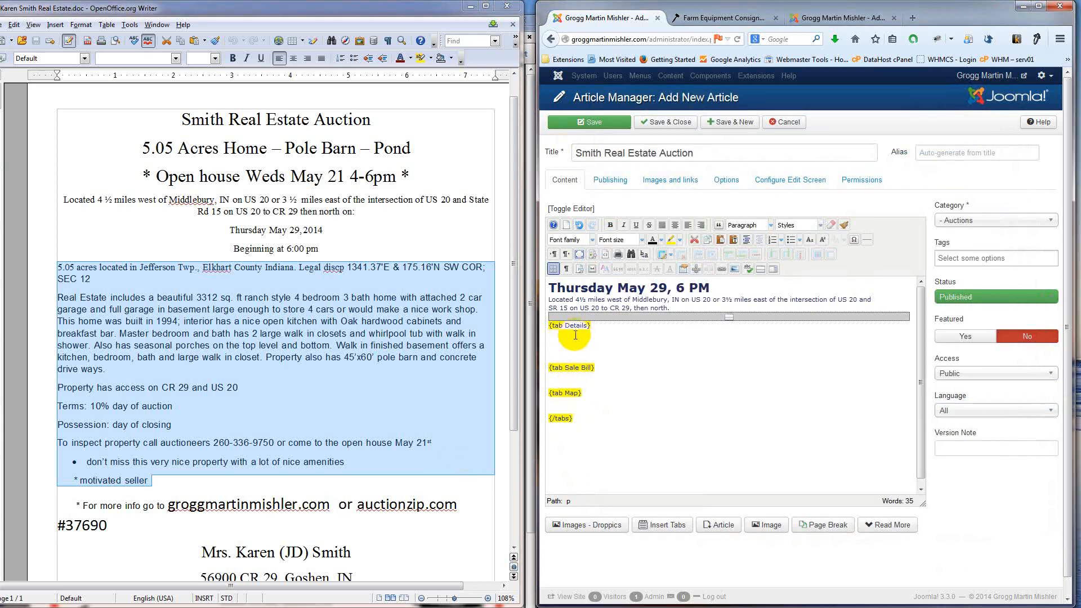
key("ctrl+v")
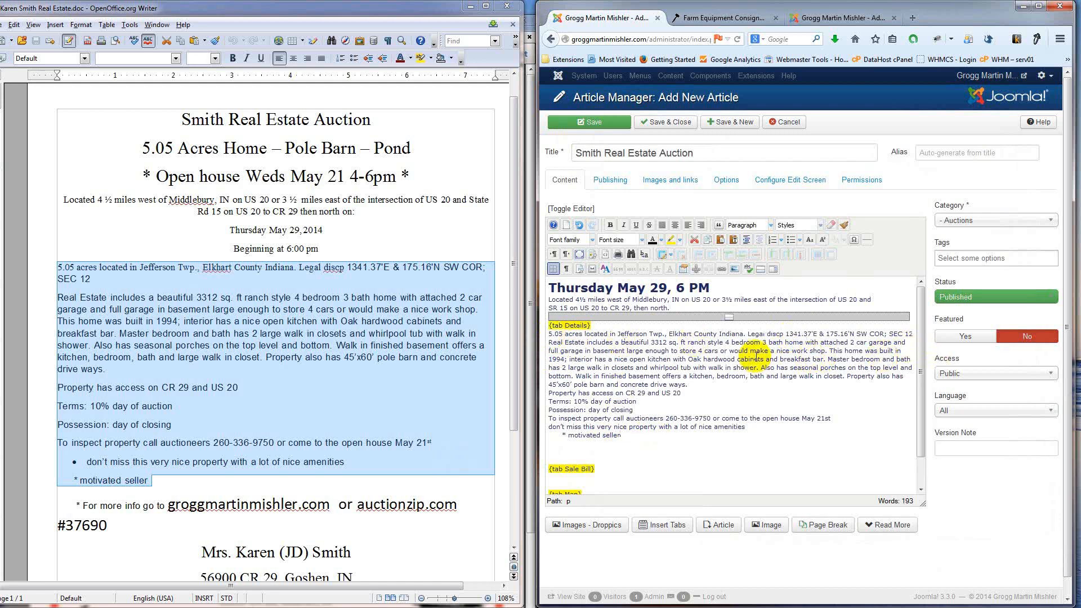
Step: Start a new line before "This home was built in 1994" and add a blank line before "Property has access" in the Details text
left_click(830, 350)
key("Return")
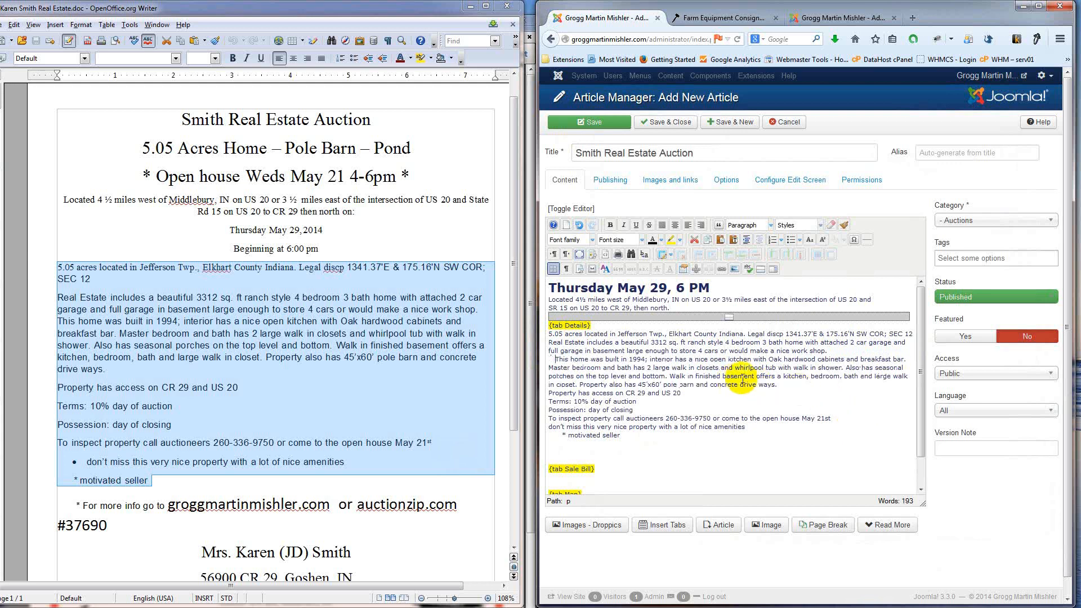
left_click(547, 394)
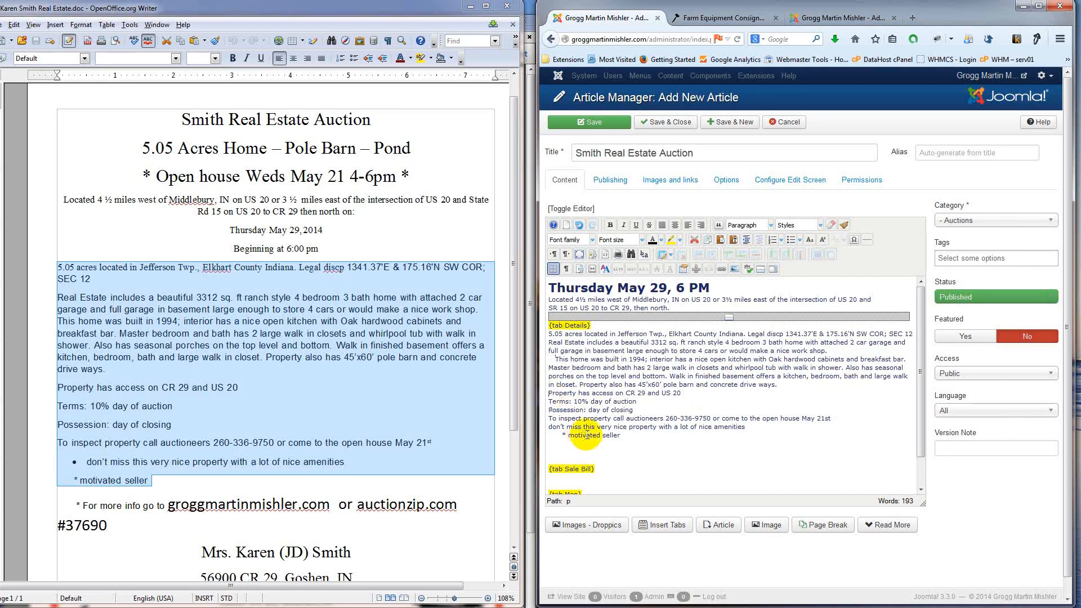
key("Return")
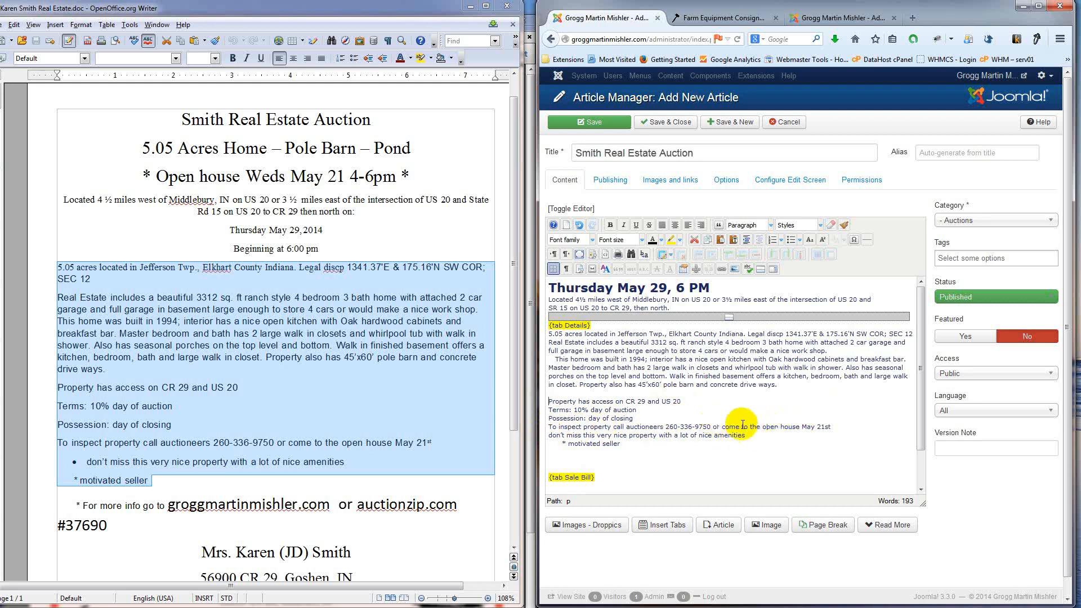
Step: Make "open house May 21st" bold in the Details text
left_click_drag(839, 426, 762, 426)
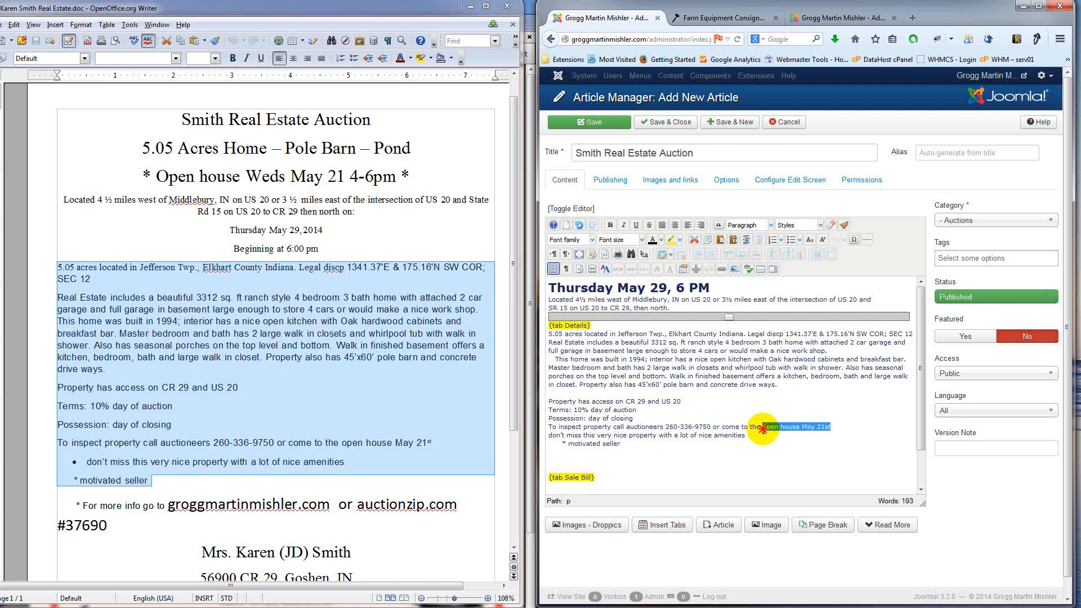
left_click(610, 224)
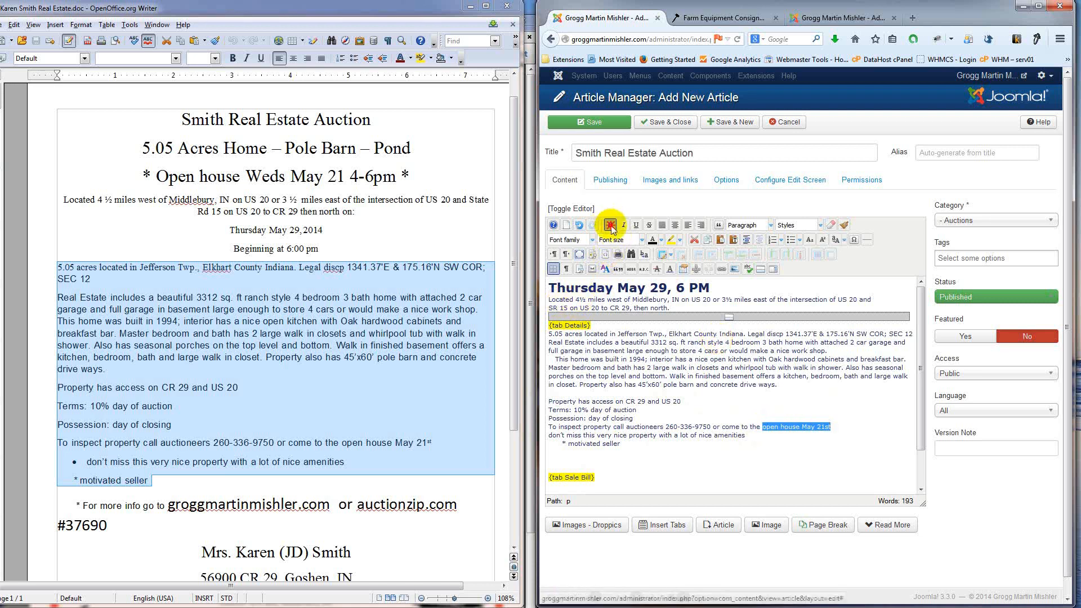
left_click(791, 401)
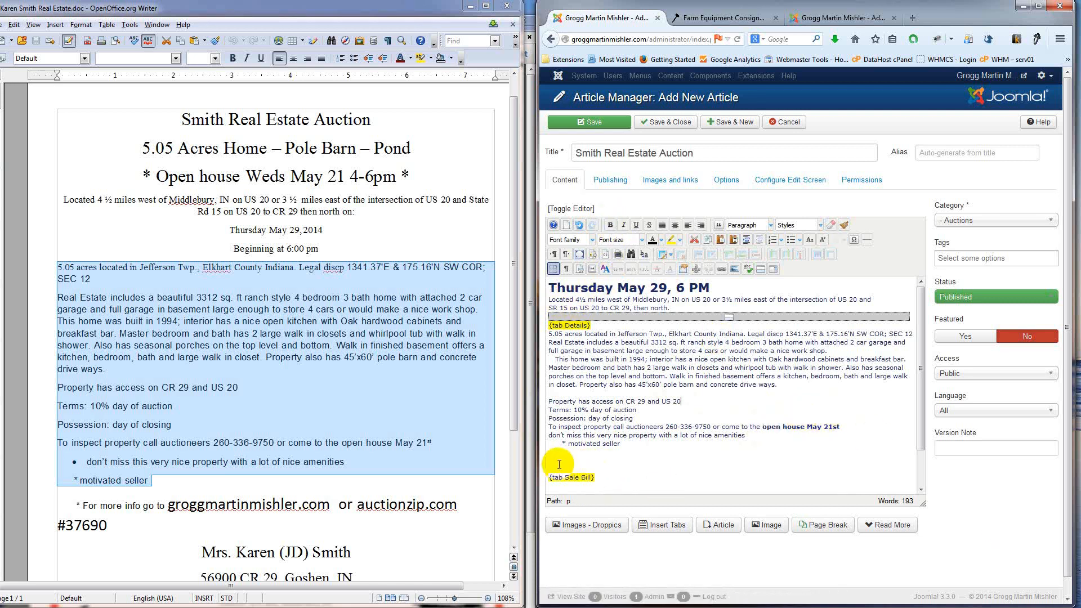
Step: Remove the surplus blank lines above the Sale Bill tab tag and save the article
key("Delete")
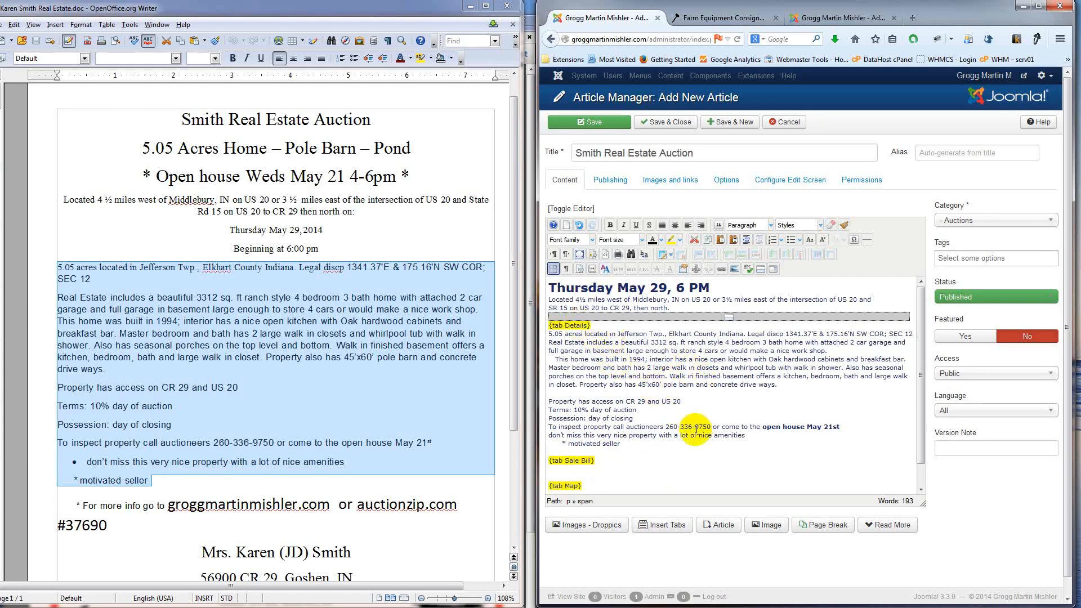
scroll(628, 464, "down", 2)
scroll(634, 462, "down", 1)
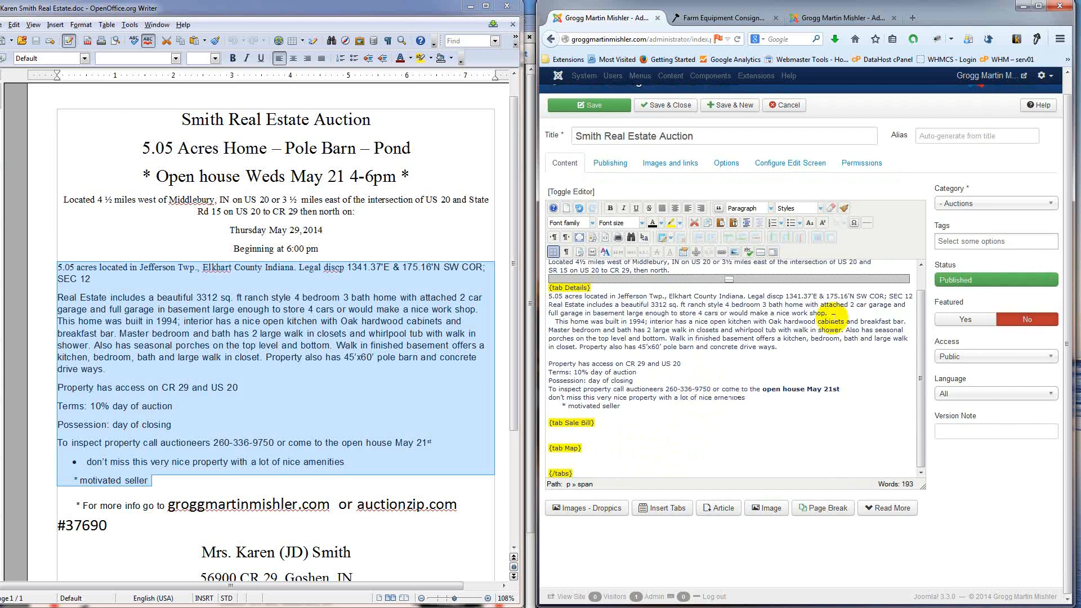
scroll(735, 376, "up", 2)
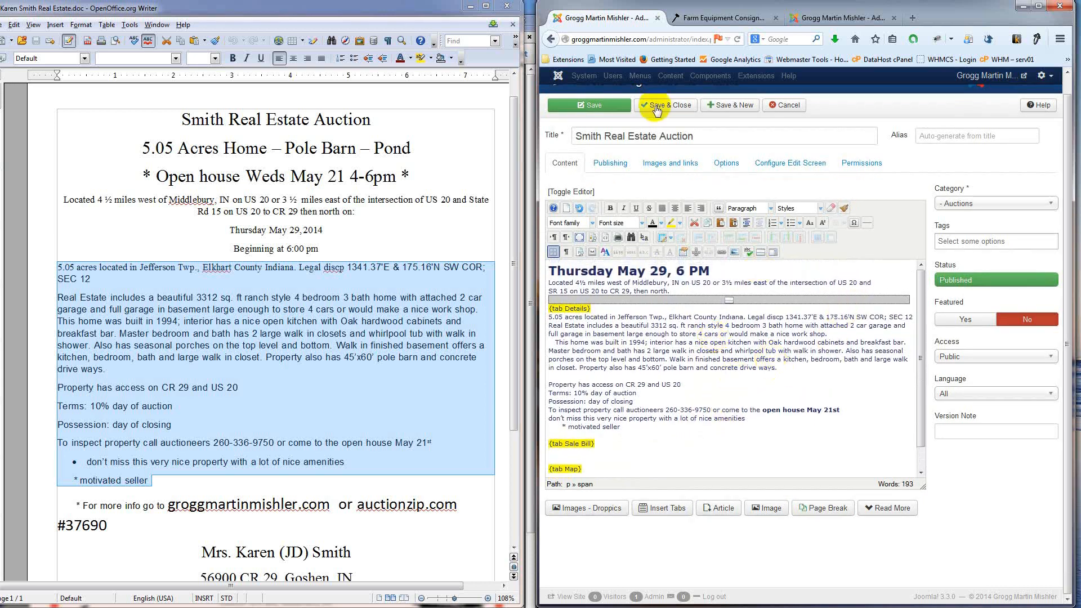
left_click(592, 107)
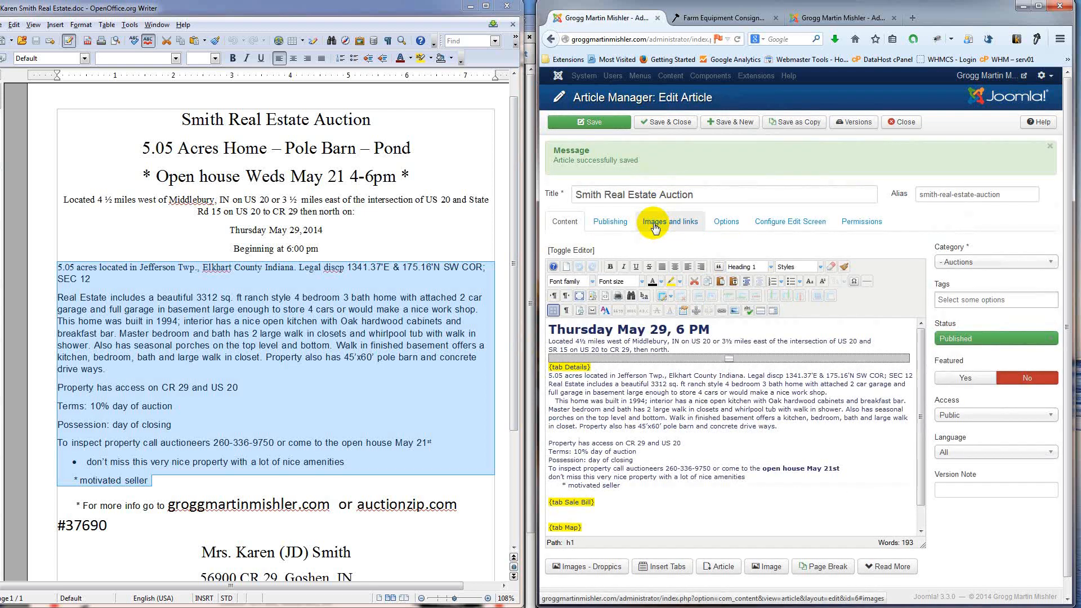
Step: Set logo-sm.jpg as the article's intro image, return to the article content and save the article
left_click(654, 225)
left_click(634, 263)
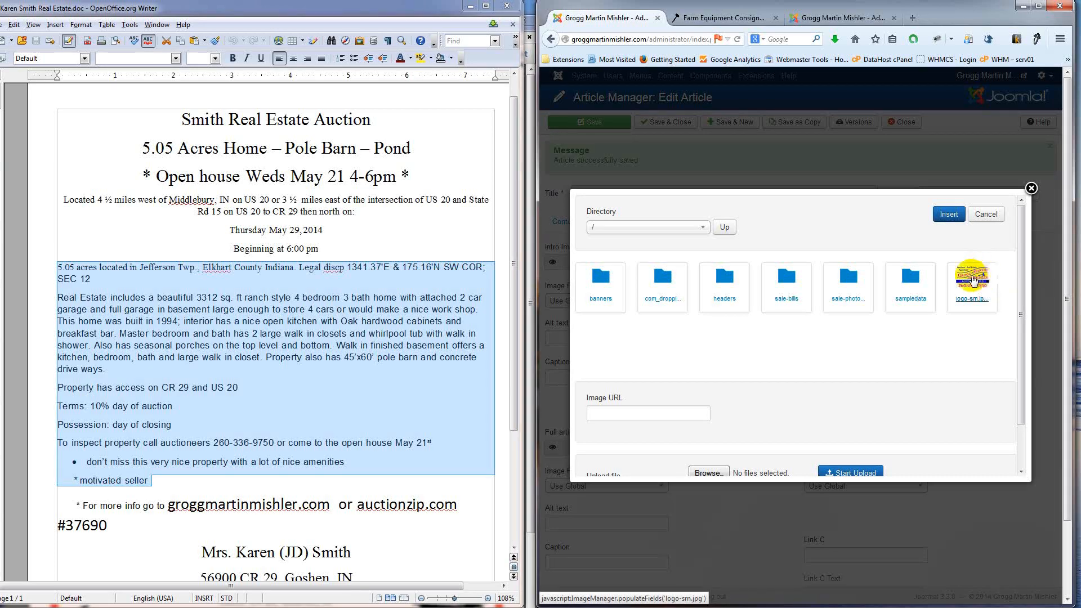
left_click(973, 280)
left_click(948, 214)
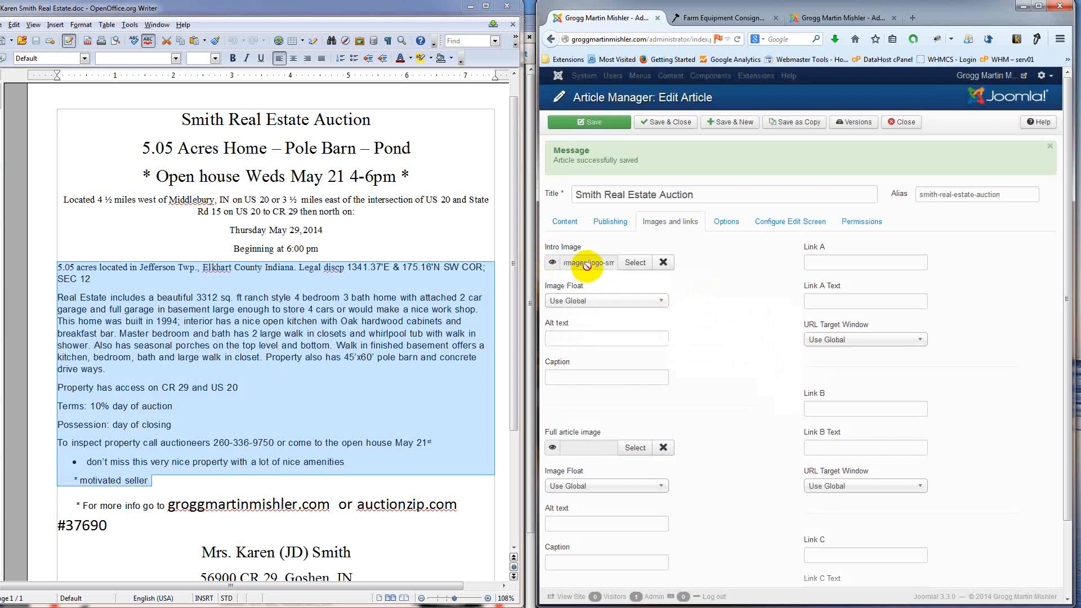
left_click(564, 225)
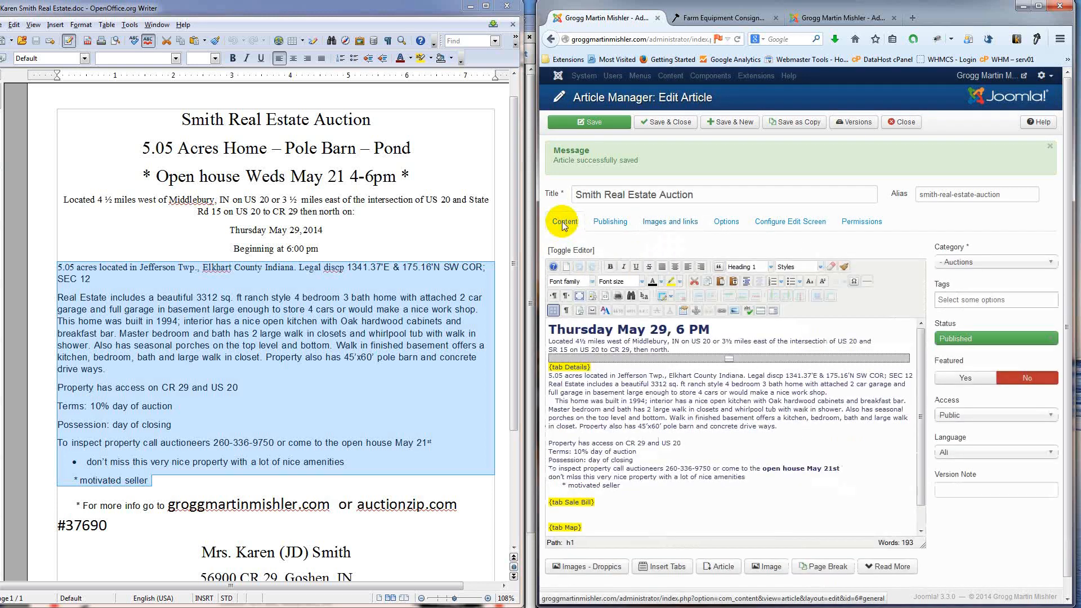
left_click(588, 121)
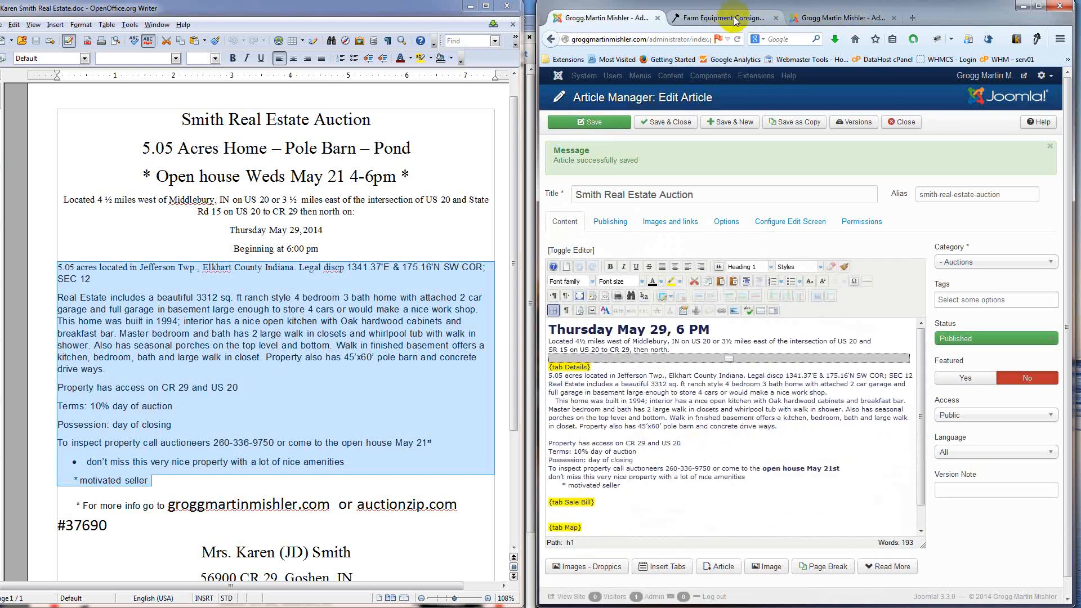
Step: View the Smith Real Estate Auction listing on the public site, check its full article and section tabs, and return to the home page
left_click(725, 19)
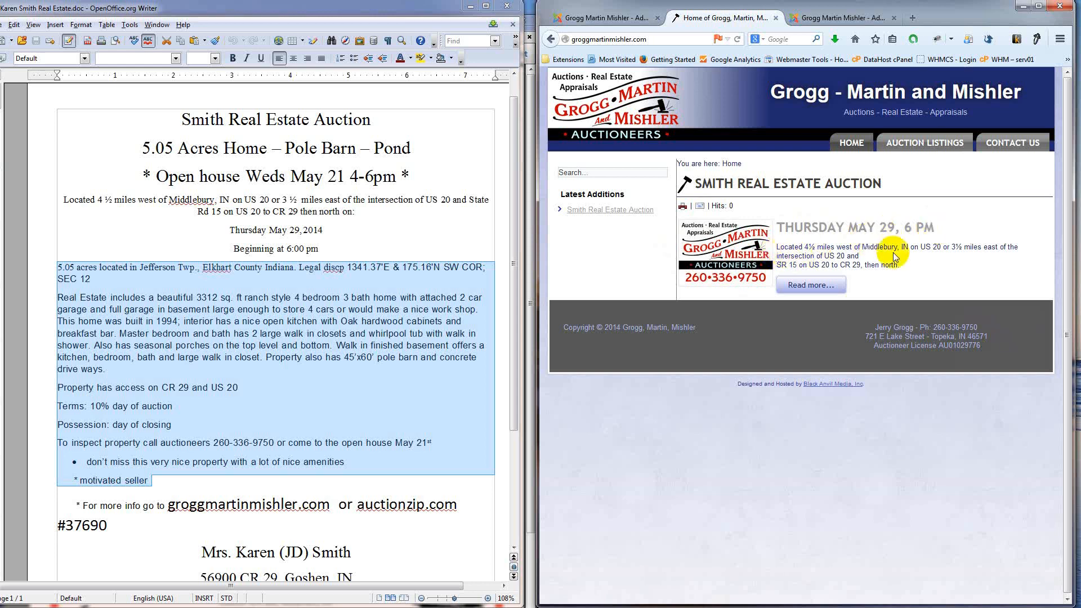
left_click(807, 286)
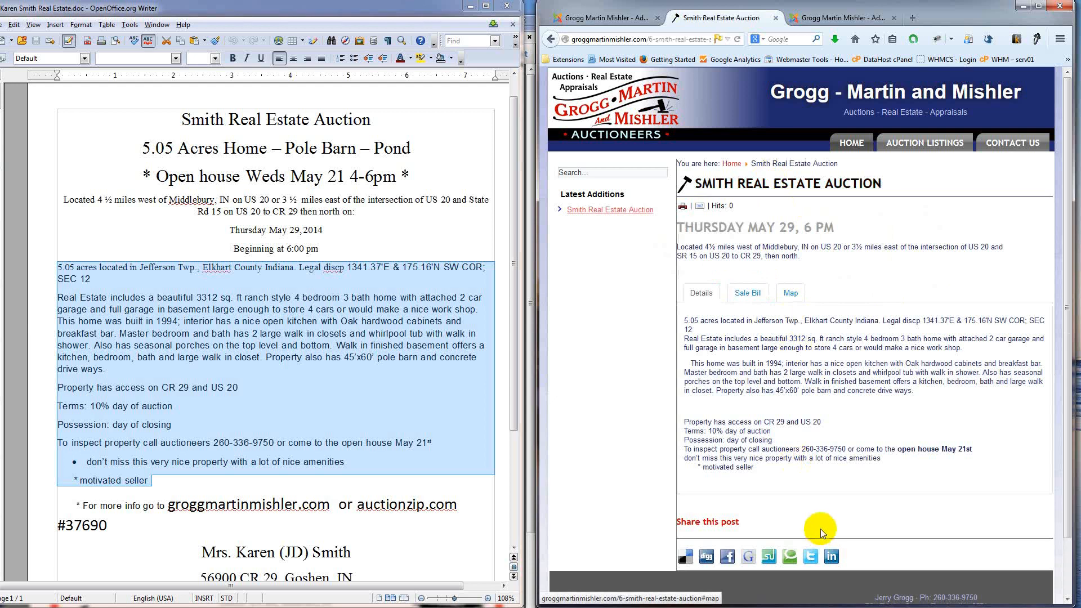
left_click(743, 295)
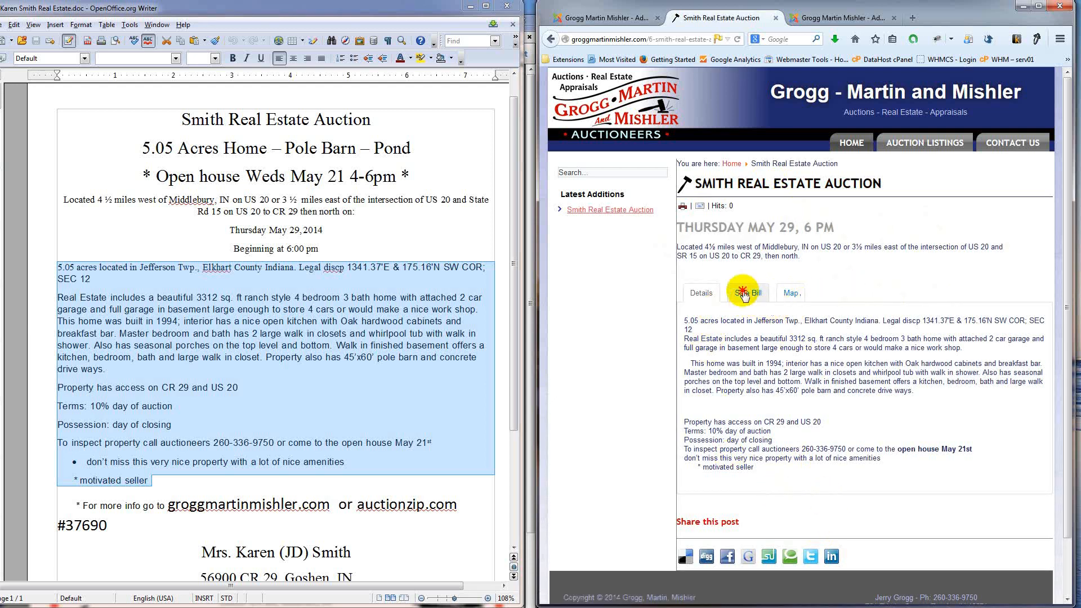
left_click(707, 295)
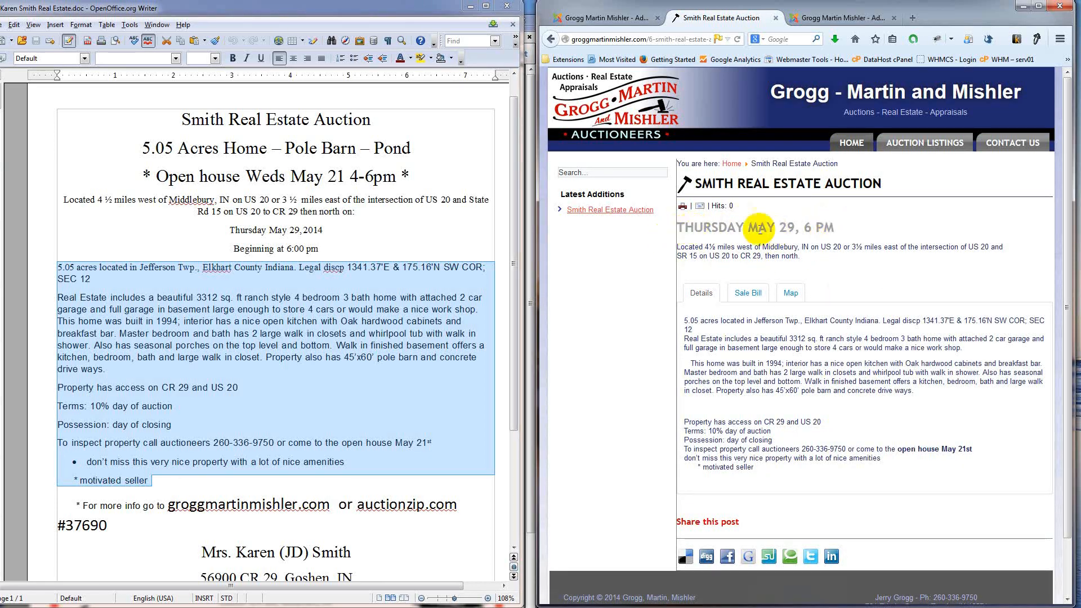
left_click(857, 147)
Step: Return to the article editor, colour the "Thursday May 29, 6 PM" heading red and save the article
left_click(585, 18)
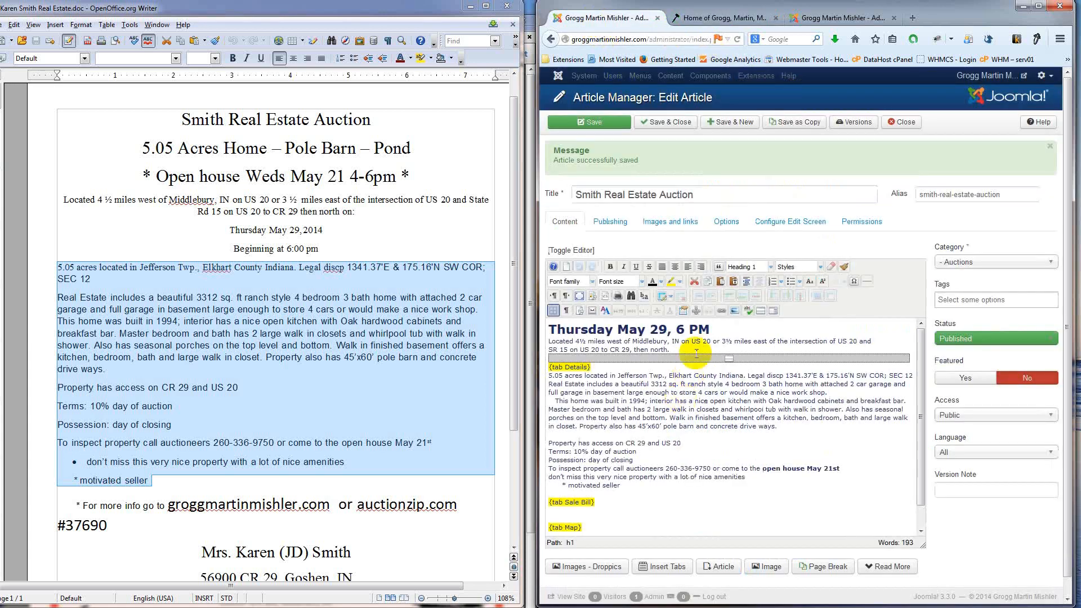
left_click_drag(720, 331, 545, 330)
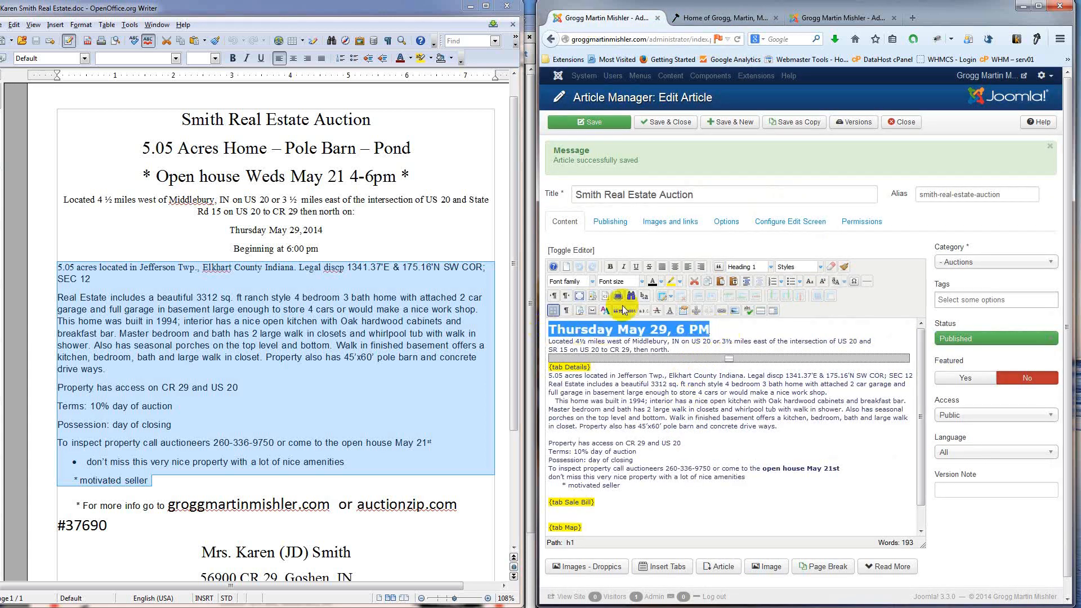
left_click(658, 282)
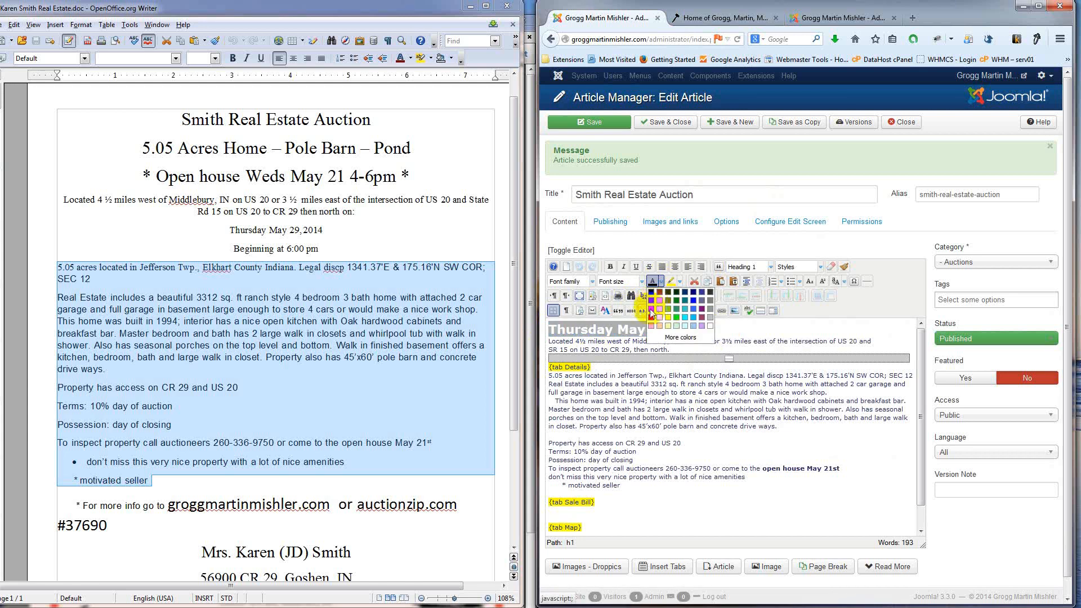
left_click(651, 312)
left_click(732, 327)
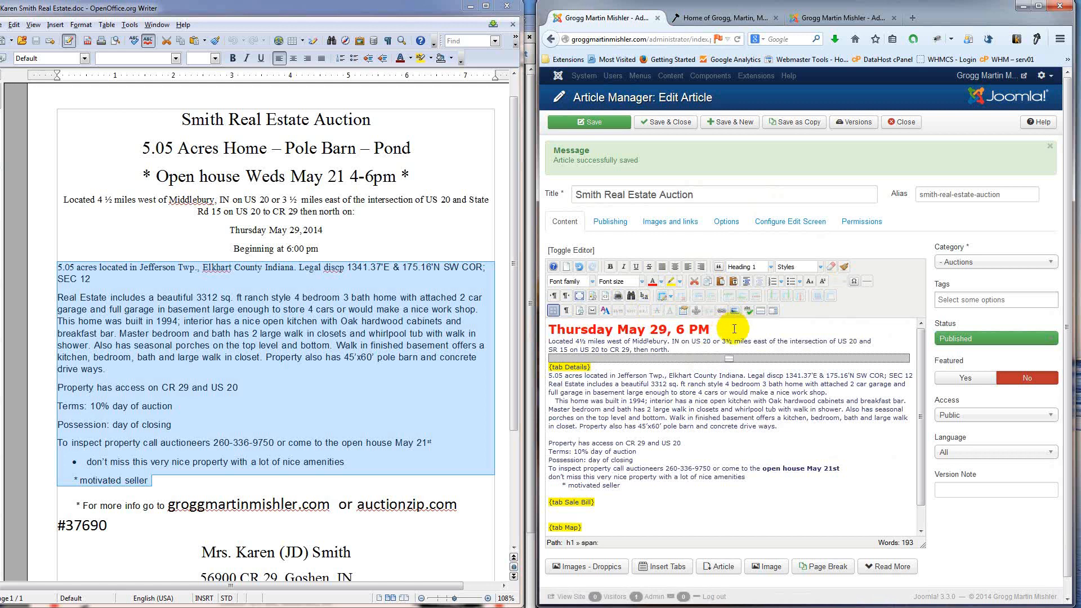
left_click(661, 282)
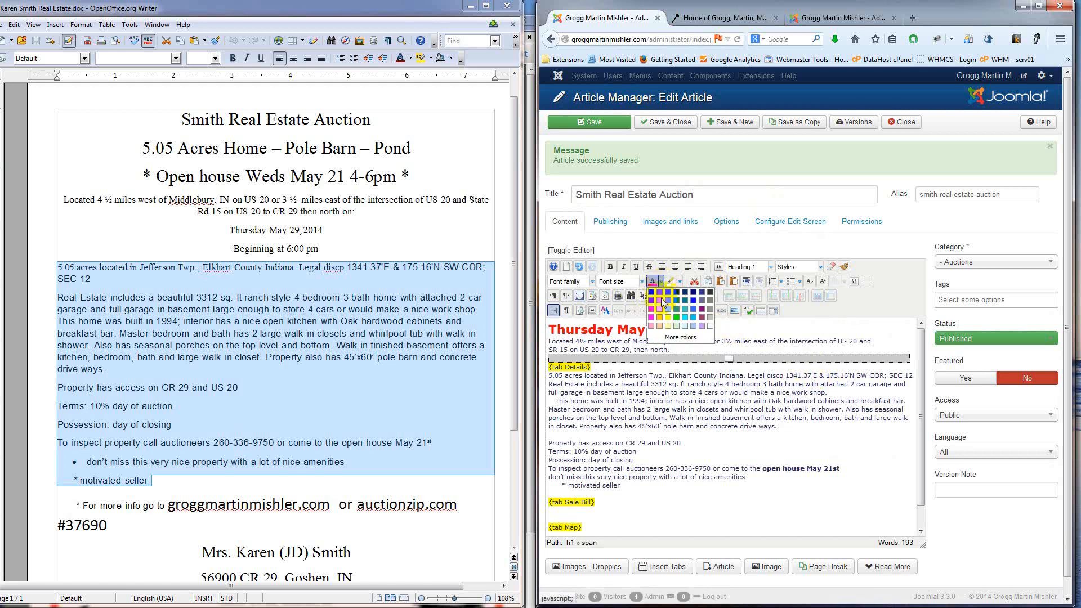
left_click(822, 332)
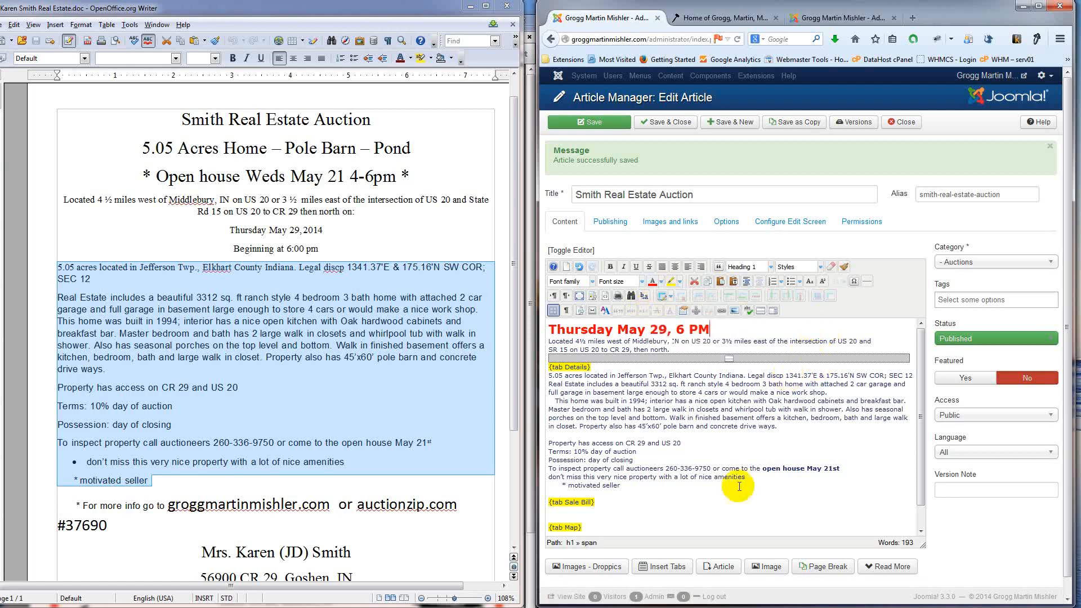
left_click(608, 513)
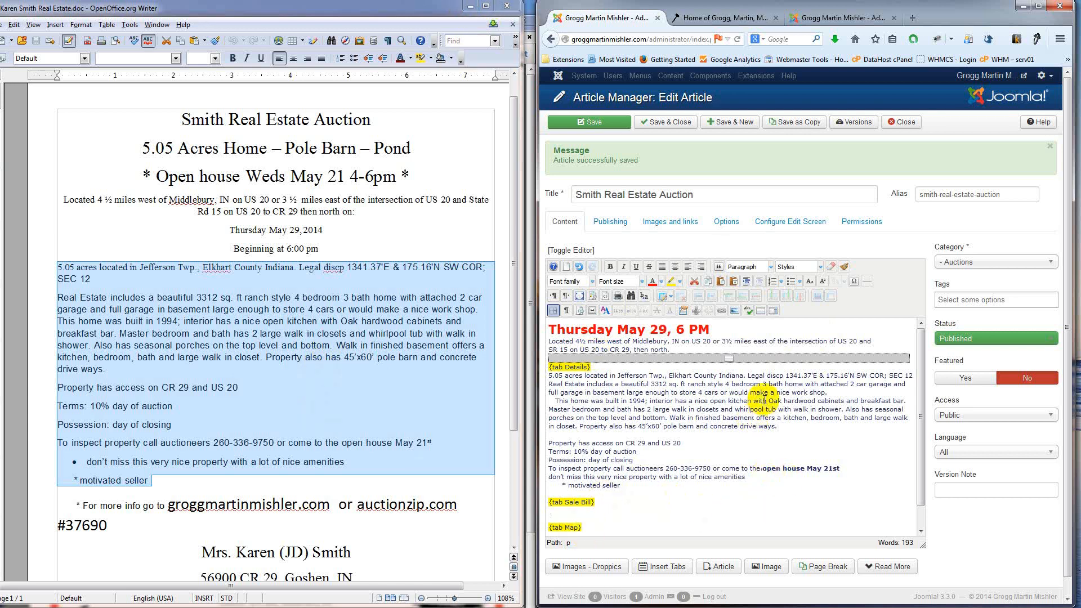
left_click(597, 129)
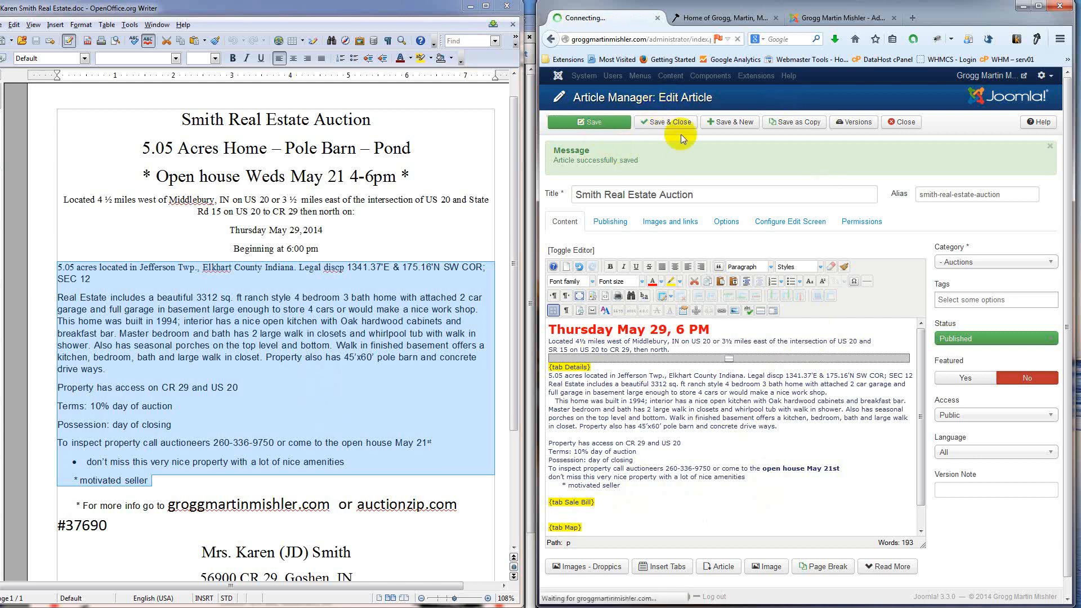
Step: Copy the google_map line from the Map section of the Farm Equipment Consignment - Public Auction article and close that article unchanged
left_click(721, 23)
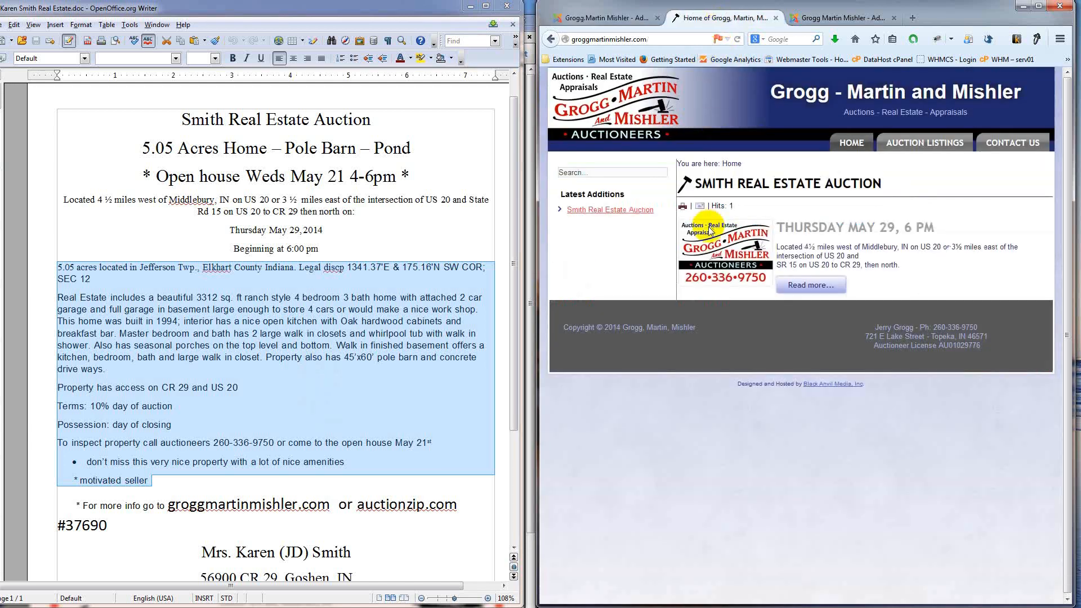
left_click(814, 16)
left_click(694, 77)
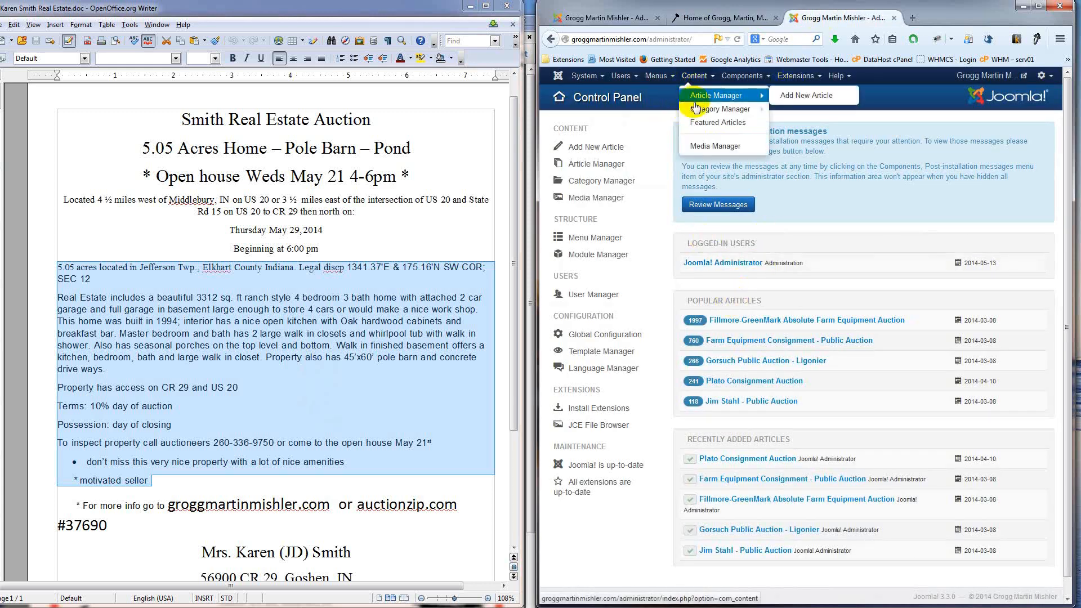
left_click(701, 92)
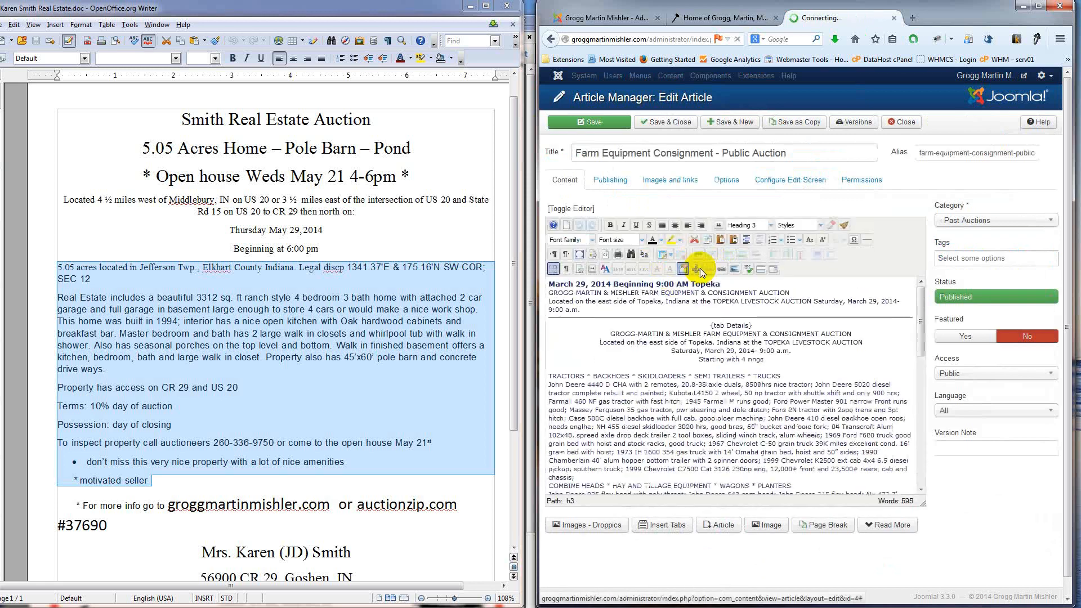
scroll(774, 364, "down", 10)
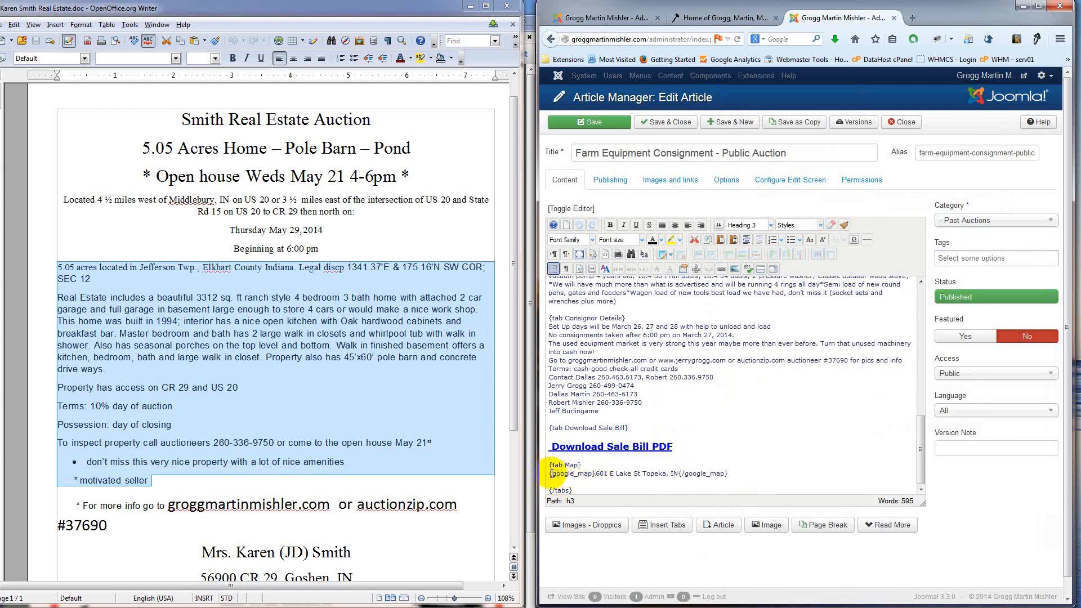
left_click_drag(550, 474, 729, 476)
key("ctrl+c")
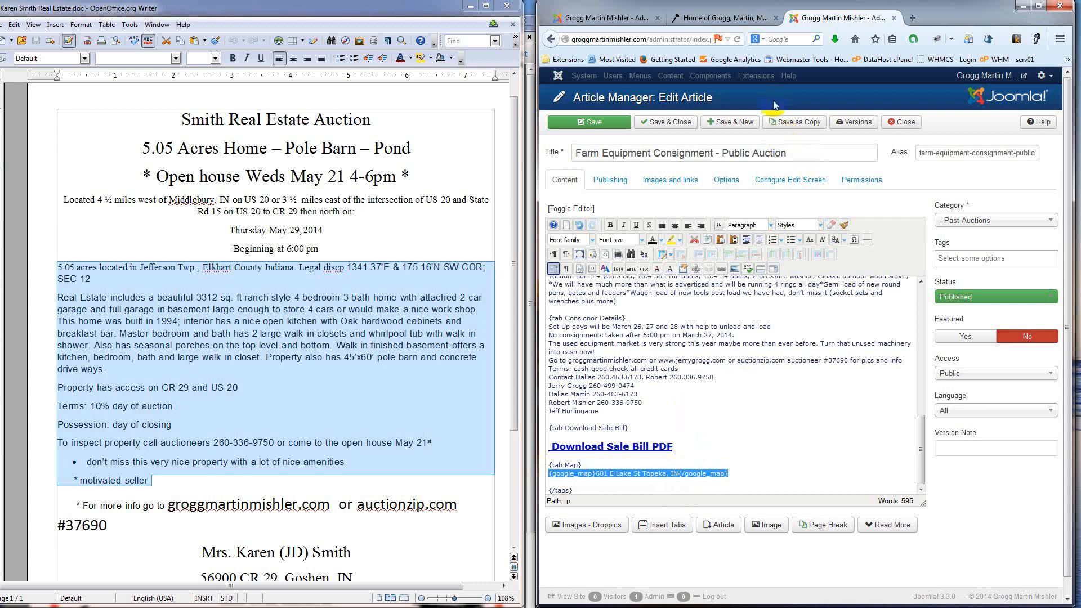
left_click(897, 122)
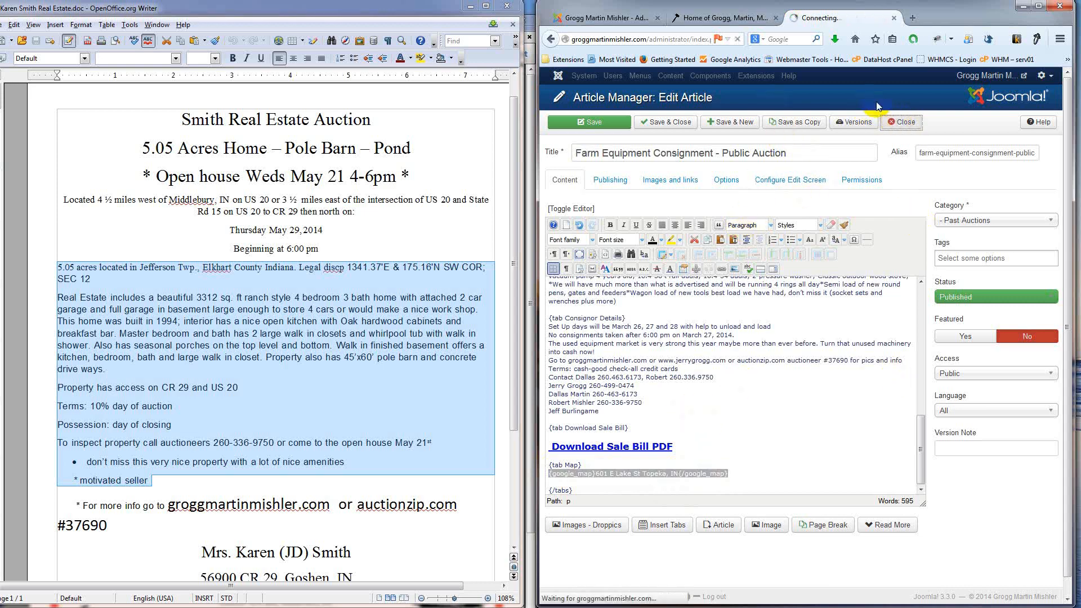
Step: Return to the Smith Real Estate Auction article, enter {google_map} under the Map tab tag and paste the copied google_map line below it
left_click(619, 18)
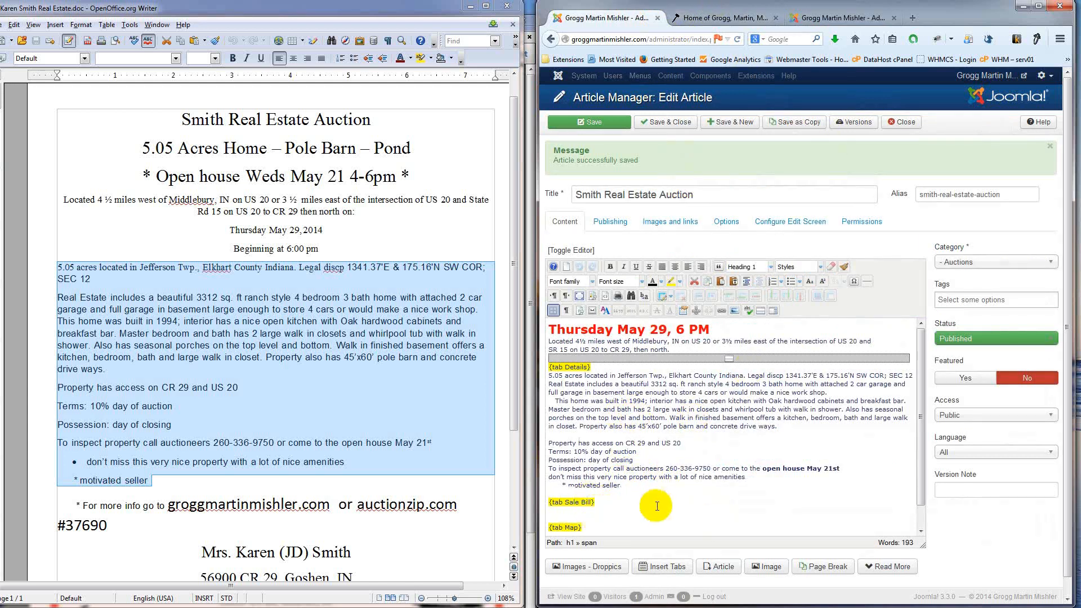
scroll(579, 513, "down", 1)
left_click(556, 517)
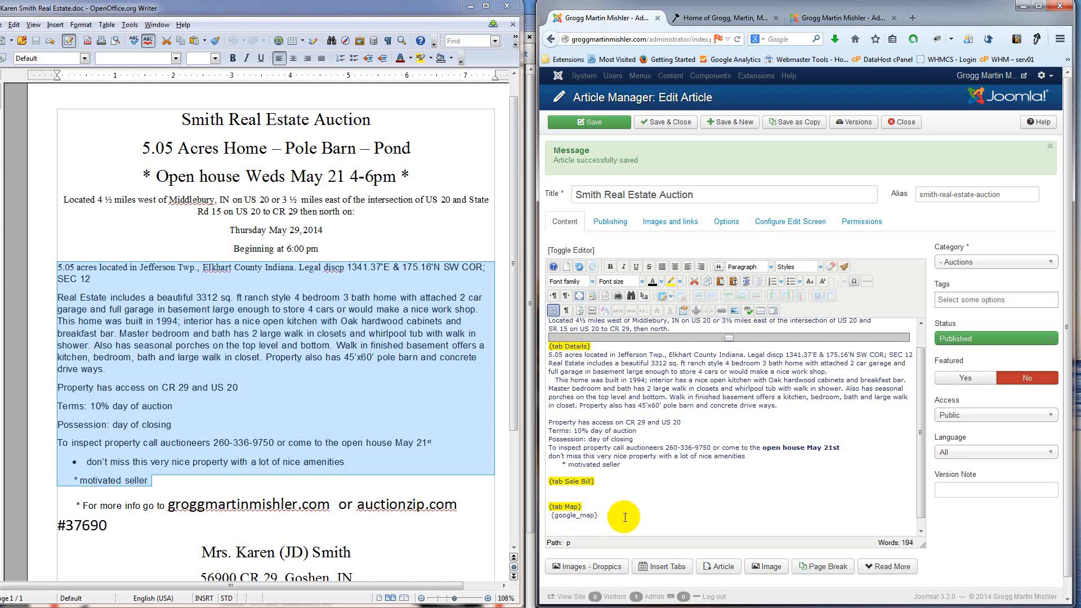
key("ctrl+v")
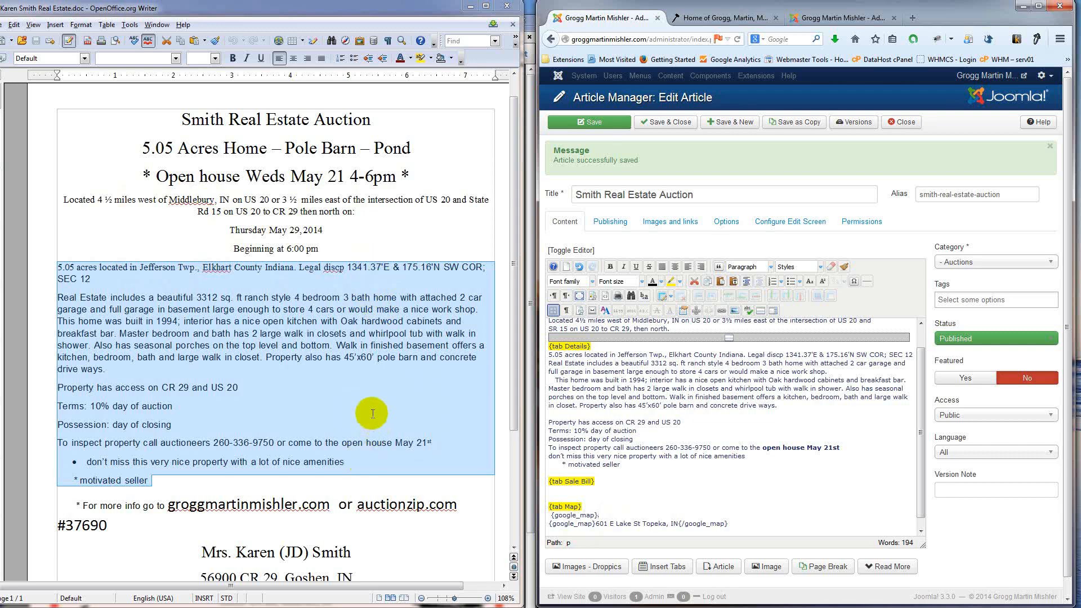
Step: Copy the property's street address from the Writer document, paste it into Notepad and recopy it from there as plain text
left_click(288, 421)
scroll(342, 392, "down", 3)
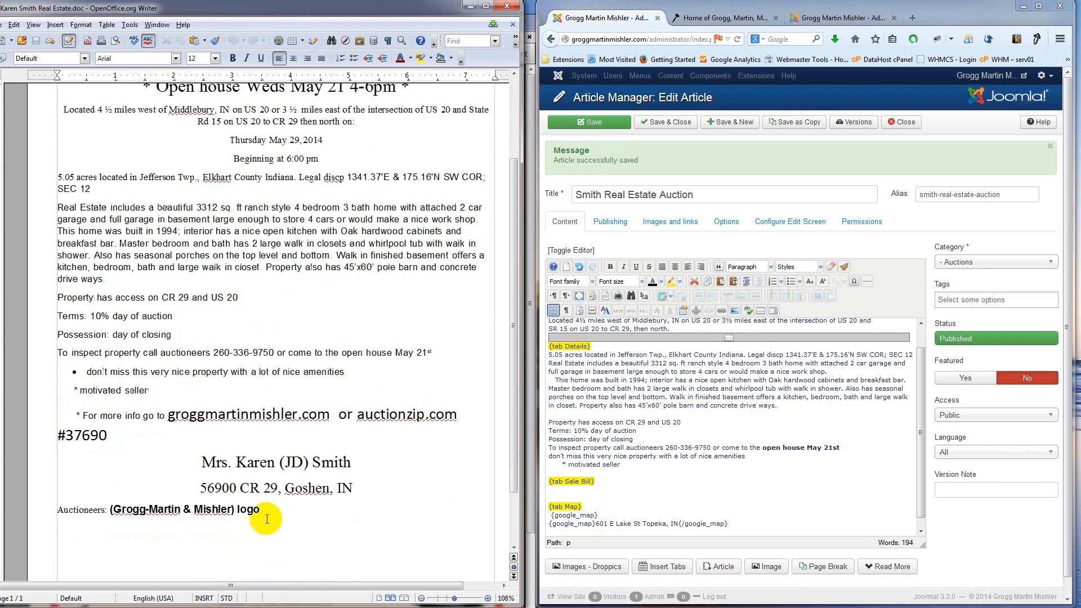
left_click_drag(200, 487, 352, 494)
key("ctrl+c")
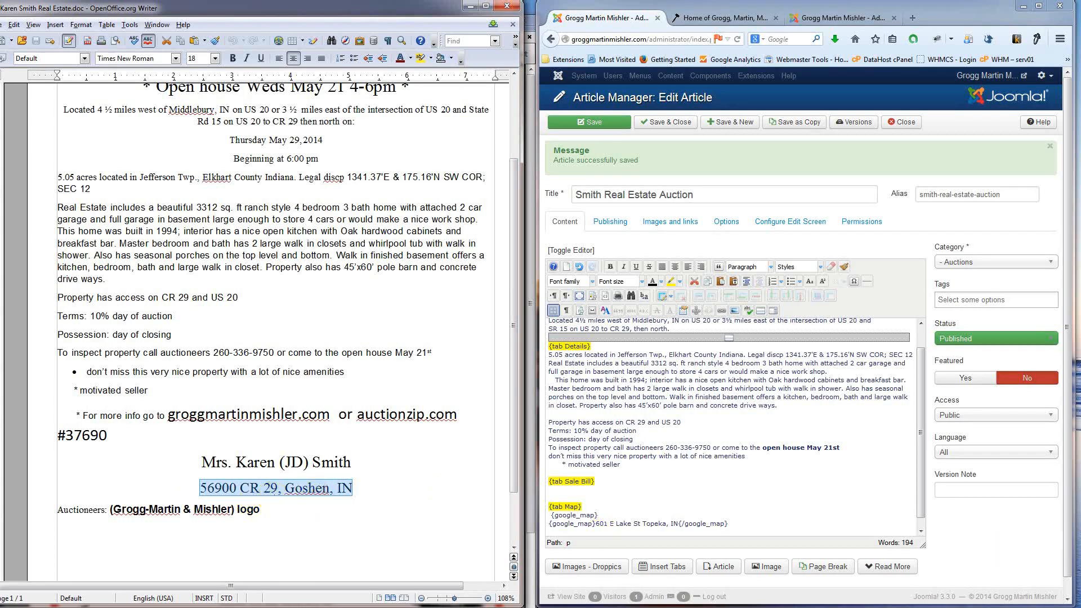
key("alt+Tab")
left_click(739, 197)
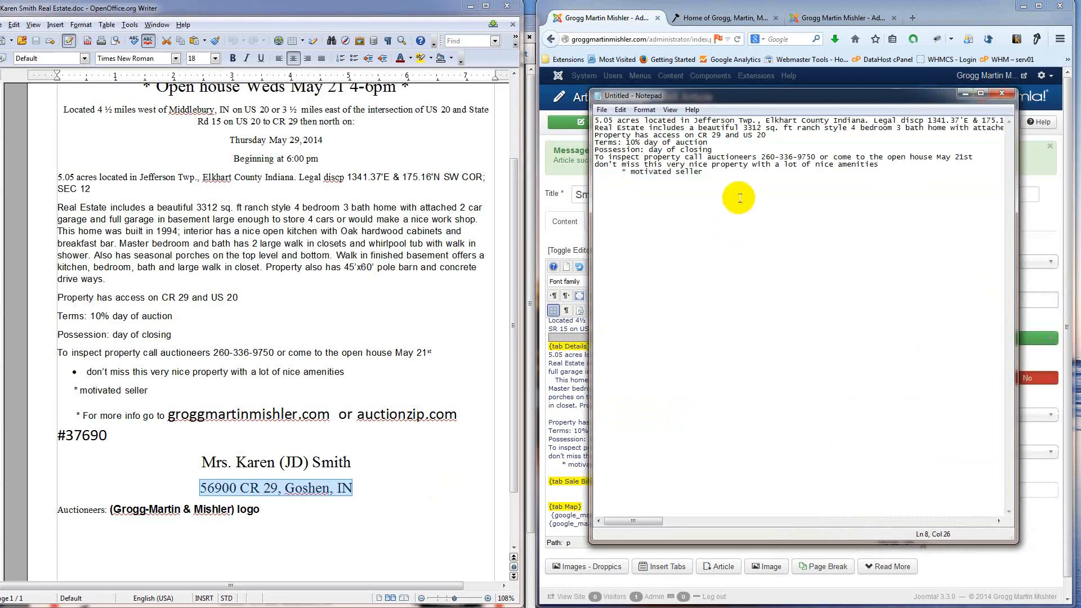
key("ctrl+v")
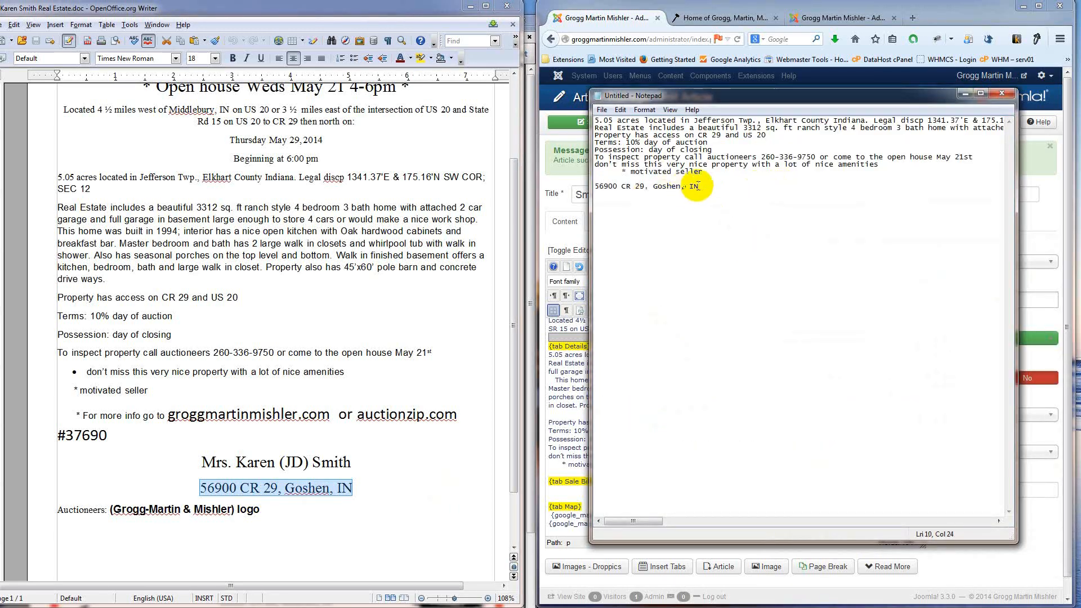
left_click_drag(689, 186, 567, 186)
key("ctrl+c")
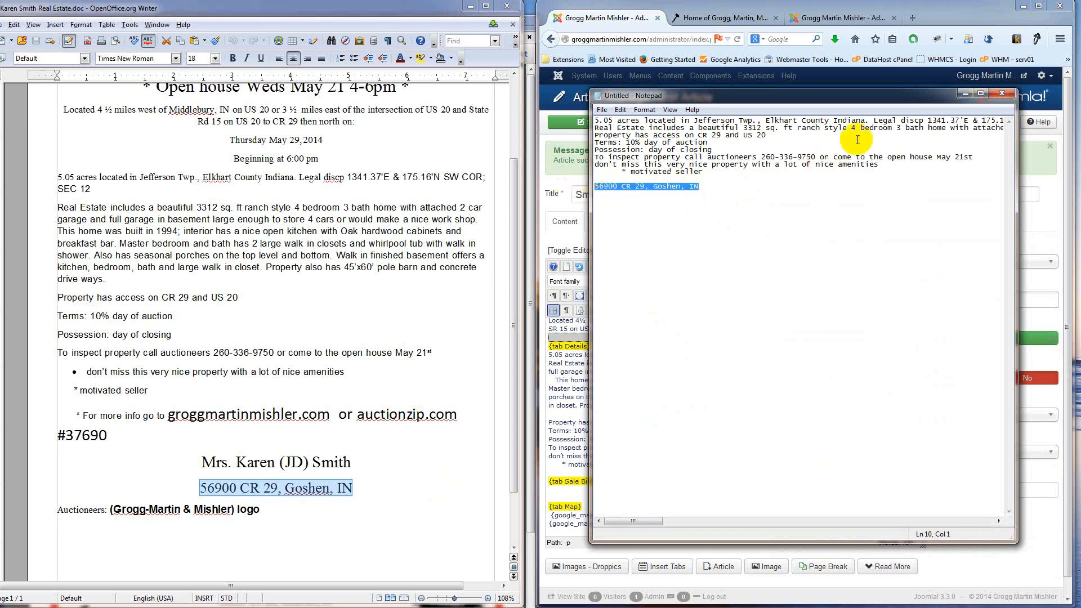
Step: Return to the article editor, paste the copied address after {google_map} under the Map tab tag and end the line with {/google_map}
left_click(965, 93)
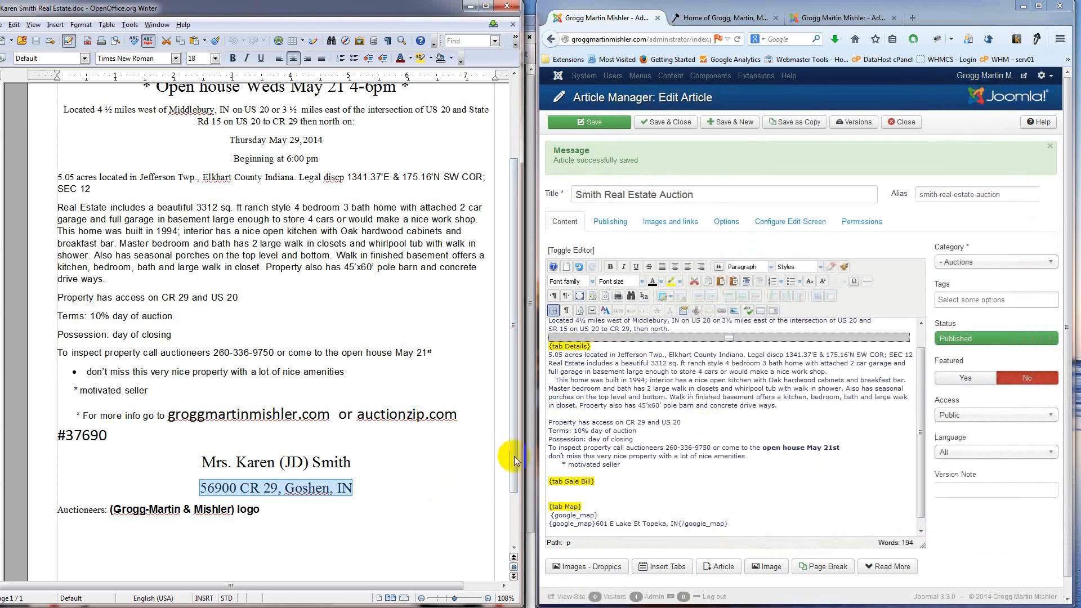
left_click(604, 515)
key("ctrl+v")
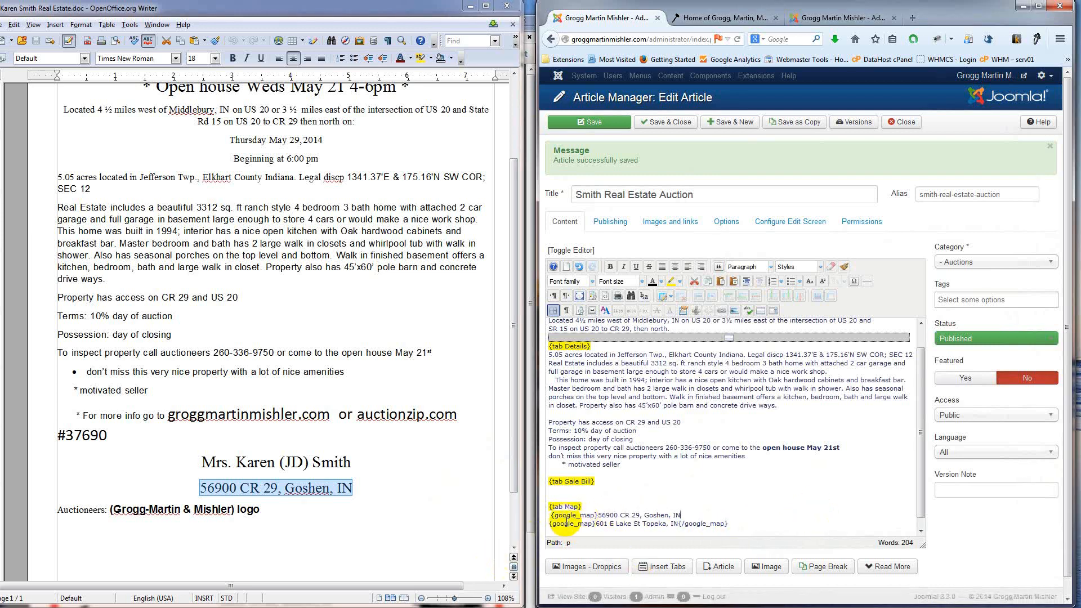
mouse_move(554, 515)
left_mouse_down()
mouse_move(586, 514)
mouse_move(557, 516)
left_mouse_up()
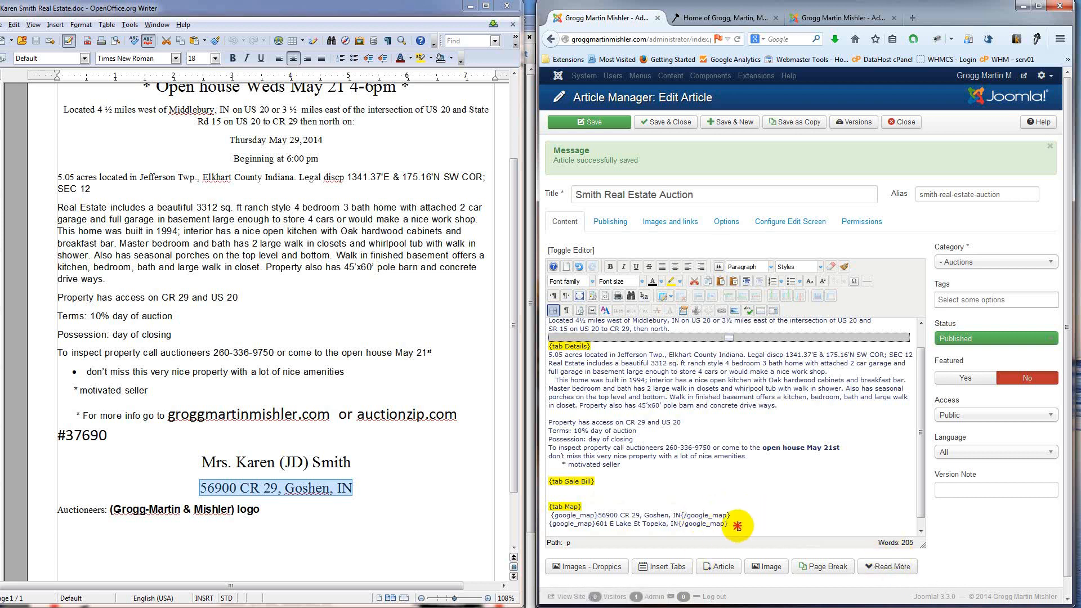
Step: Delete the extra google_map line with the Topeka address from the Map section and save the article
left_click(573, 532)
left_click_drag(546, 532, 542, 528)
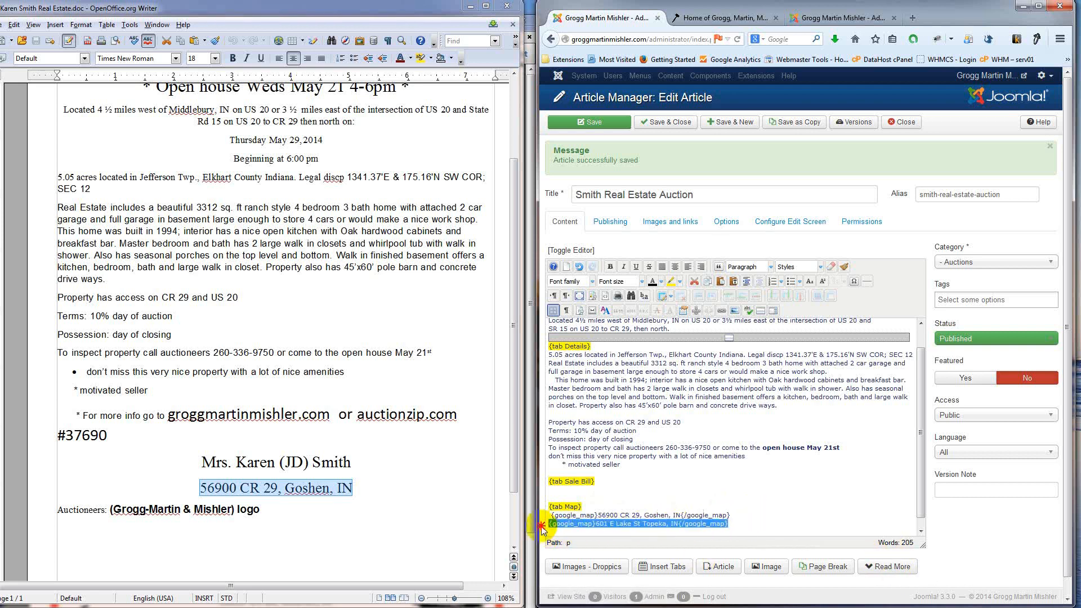
key("Delete")
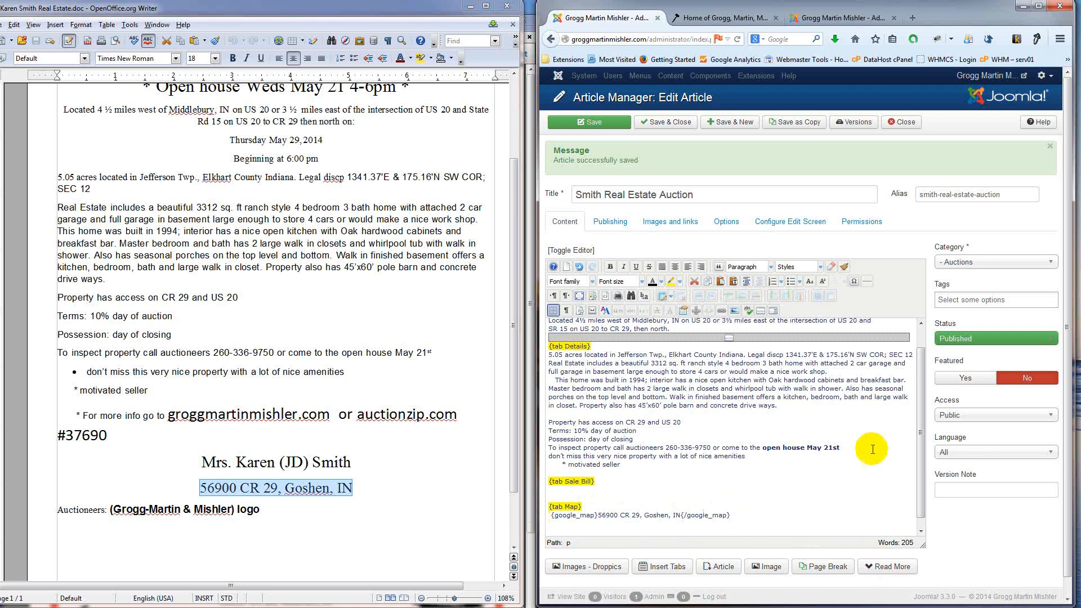
scroll(769, 504, "down", 1)
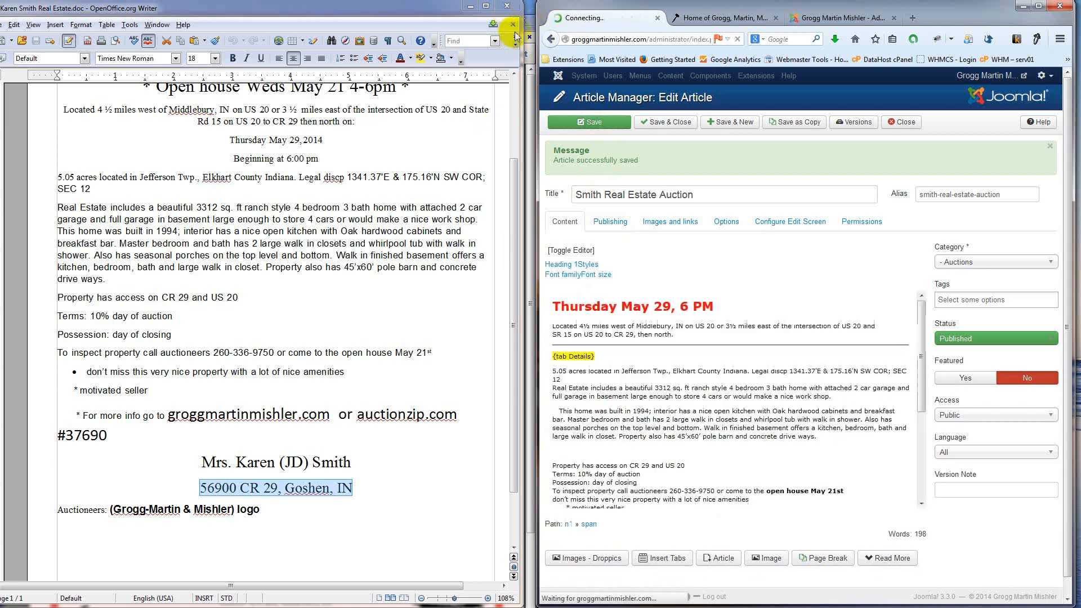
Step: Switch to the Smith Real Estate sale bill PDF in Adobe Reader and look over its full layout
left_click(529, 130)
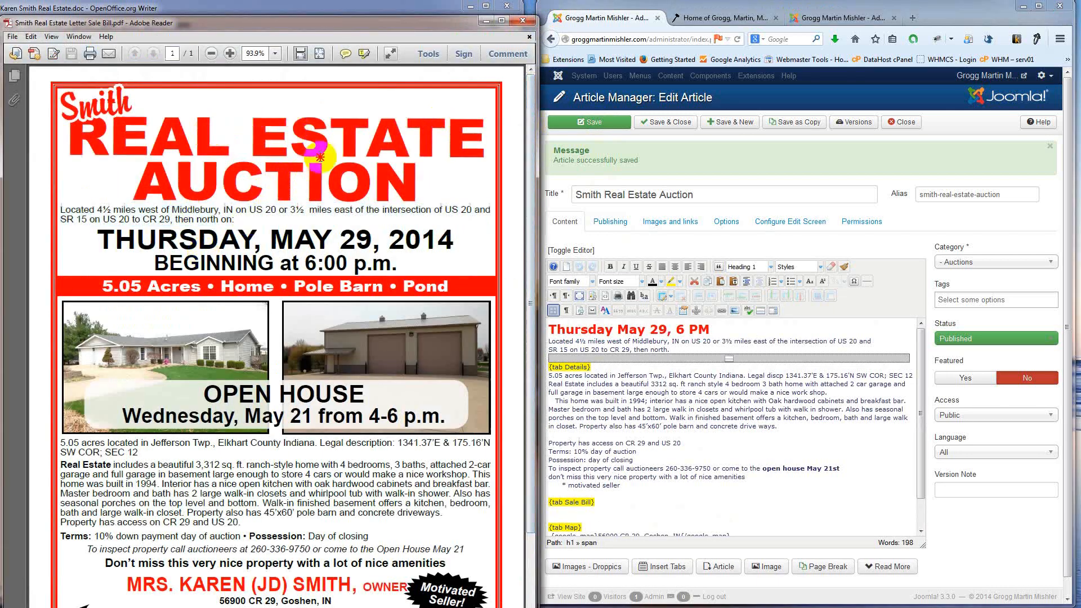
scroll(464, 188, "down", 3)
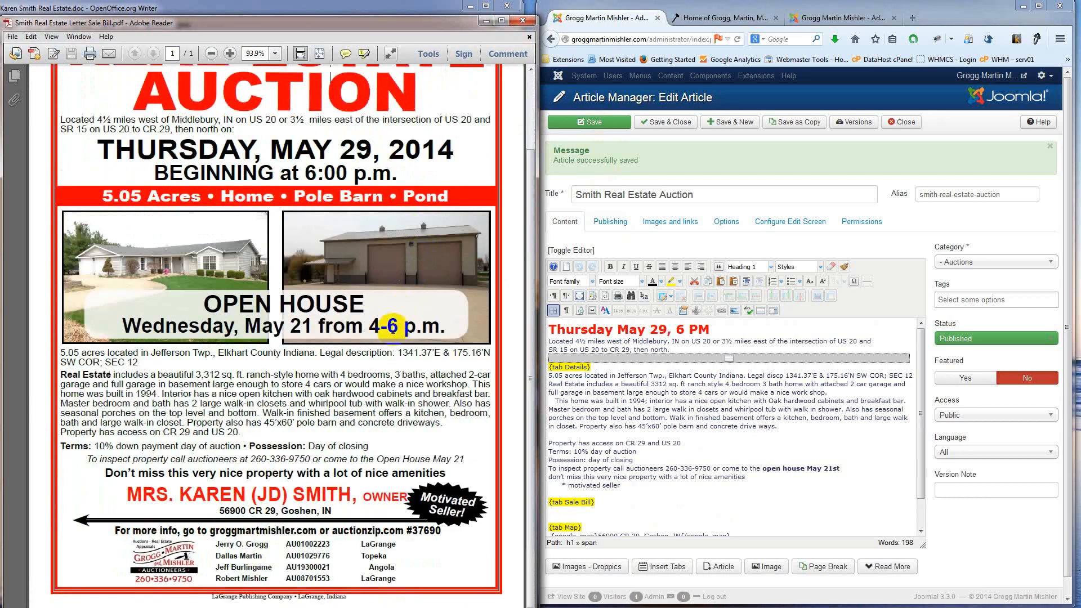
scroll(155, 282, "up", 2)
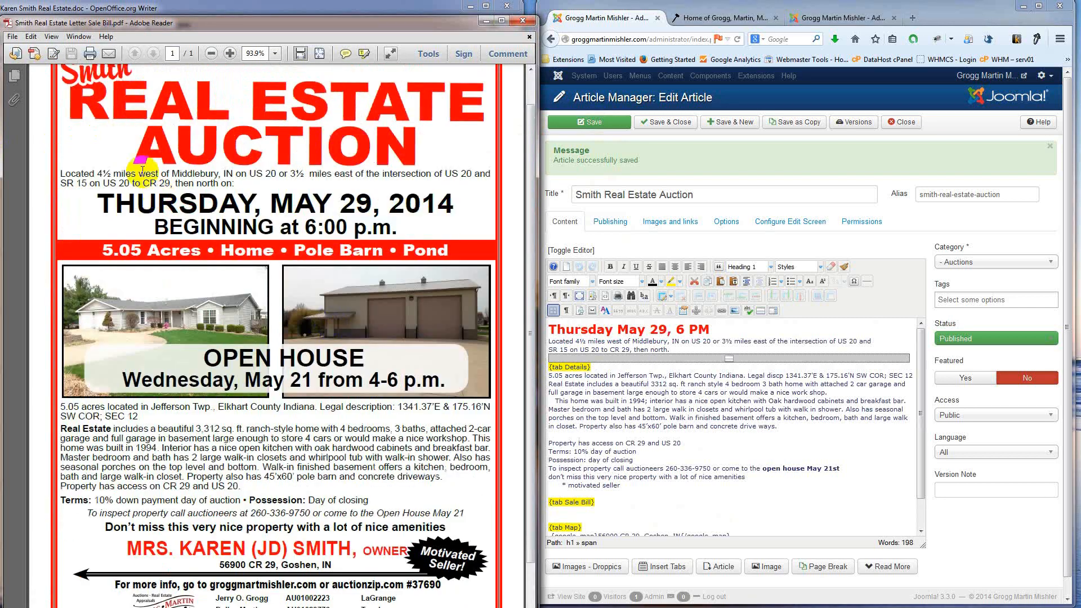
scroll(141, 168, "up", 1)
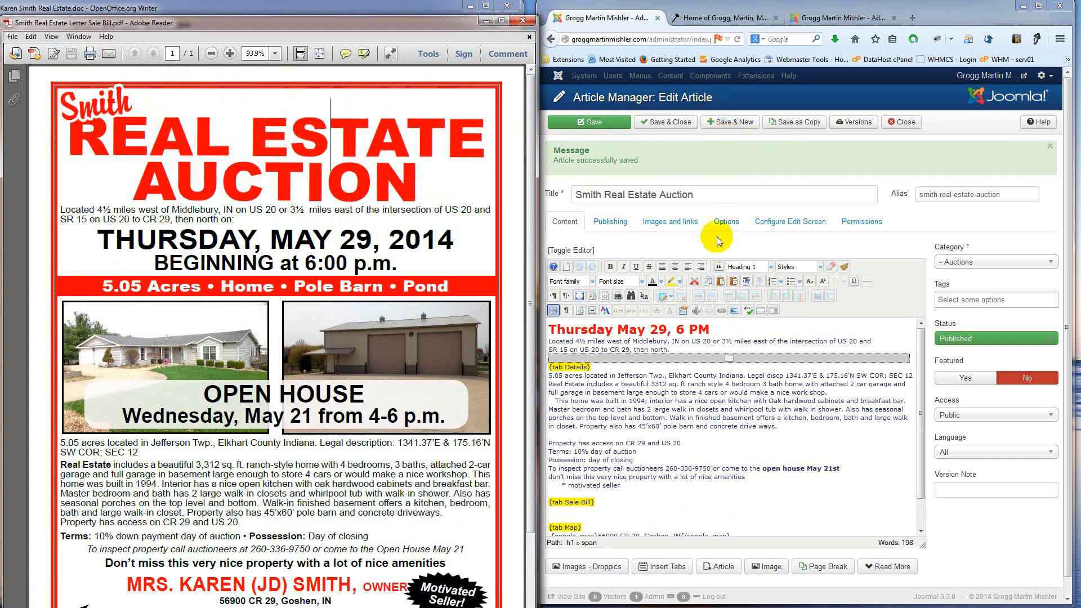
Step: Save and close the article, and open the Map tab of its full page on the public site
left_click(666, 123)
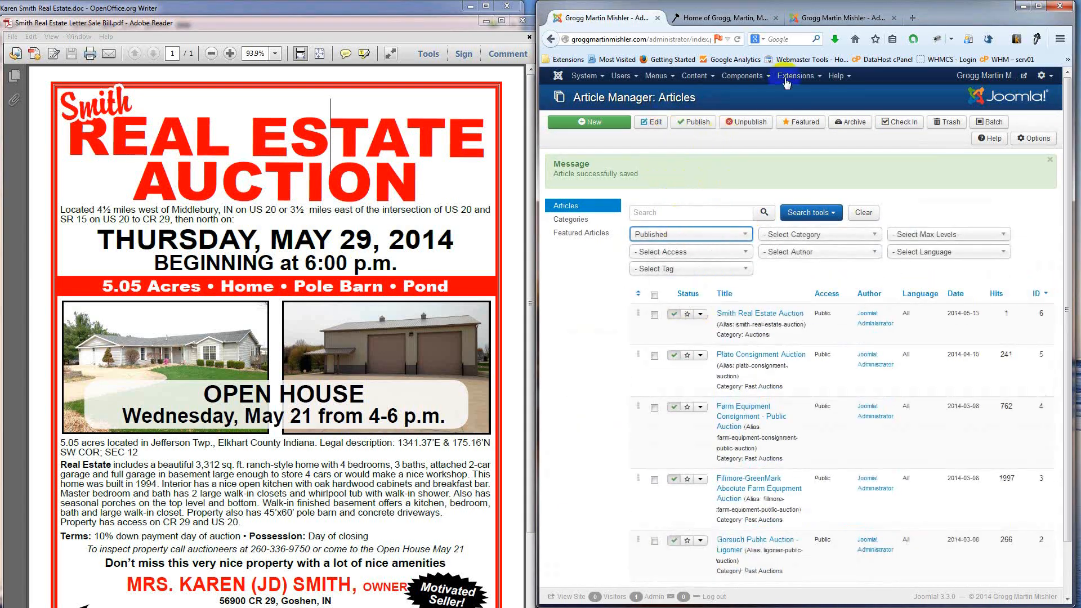
left_click(722, 18)
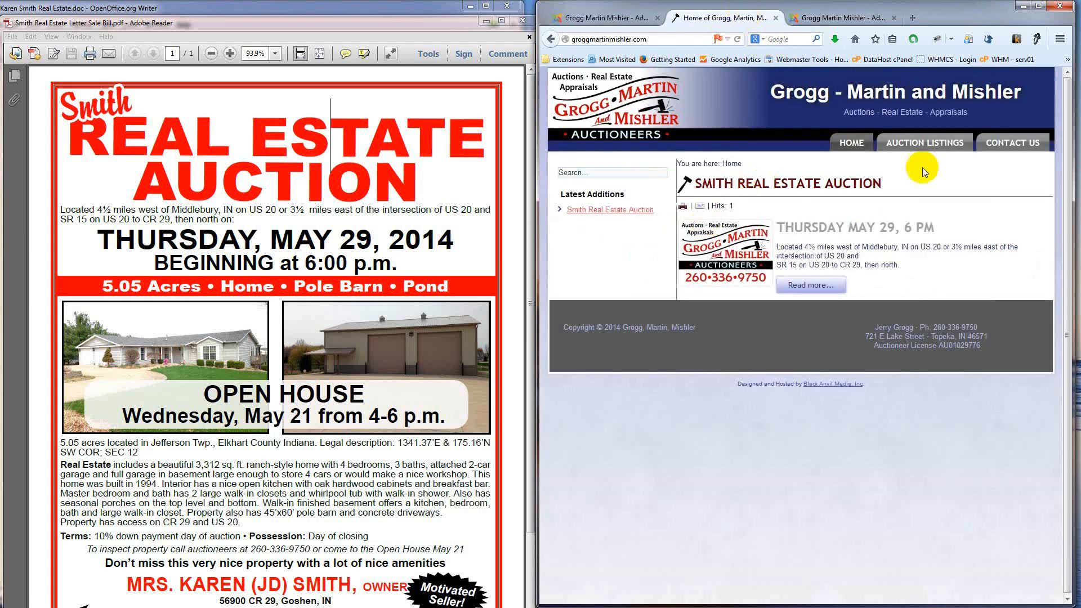
left_click(839, 141)
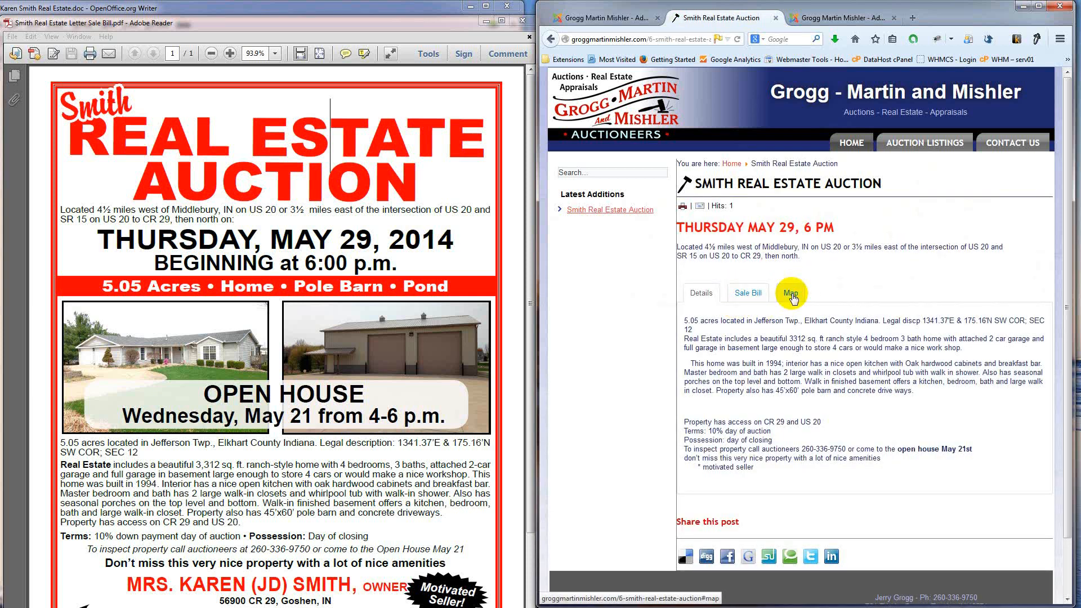
left_click(791, 293)
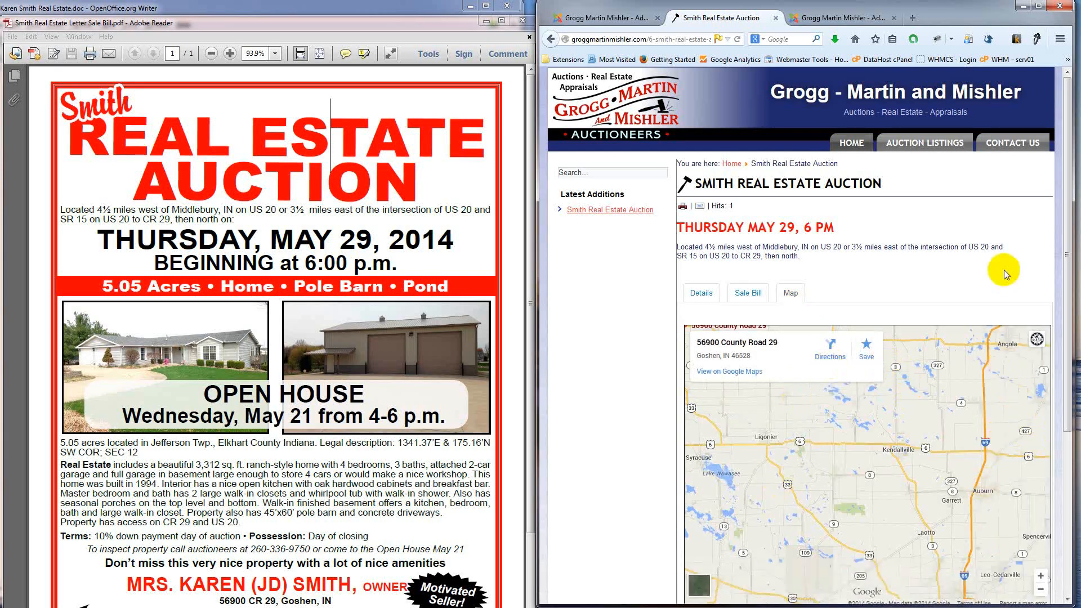
Step: Check the property marker and its surrounding roads on the embedded Google map, and return to the article's Details tab
scroll(1013, 259, "down", 5)
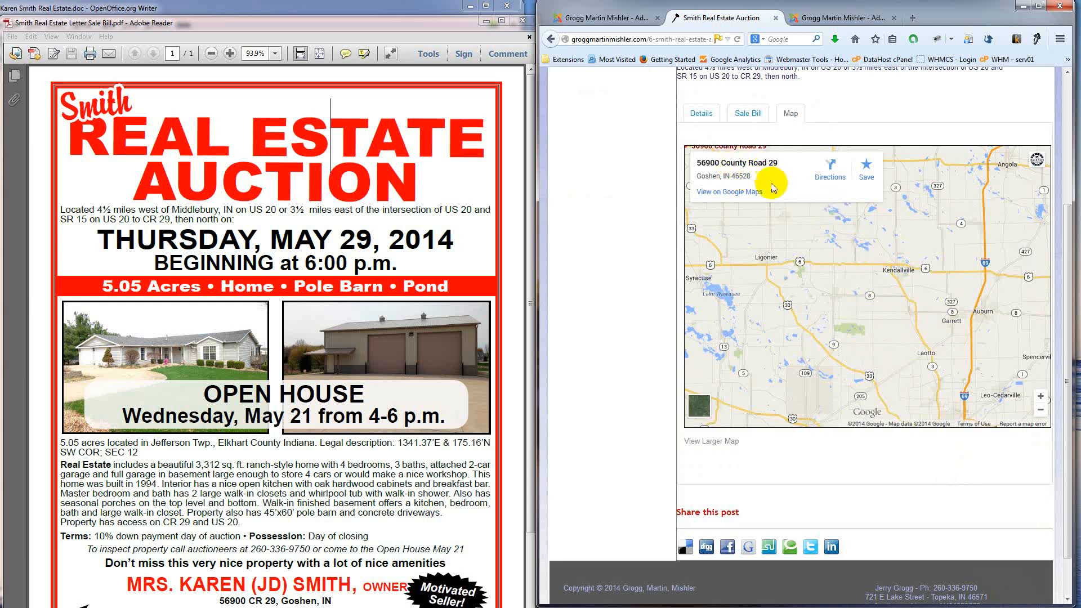
mouse_move(838, 341)
left_mouse_down()
mouse_move(917, 419)
mouse_move(907, 409)
left_mouse_up()
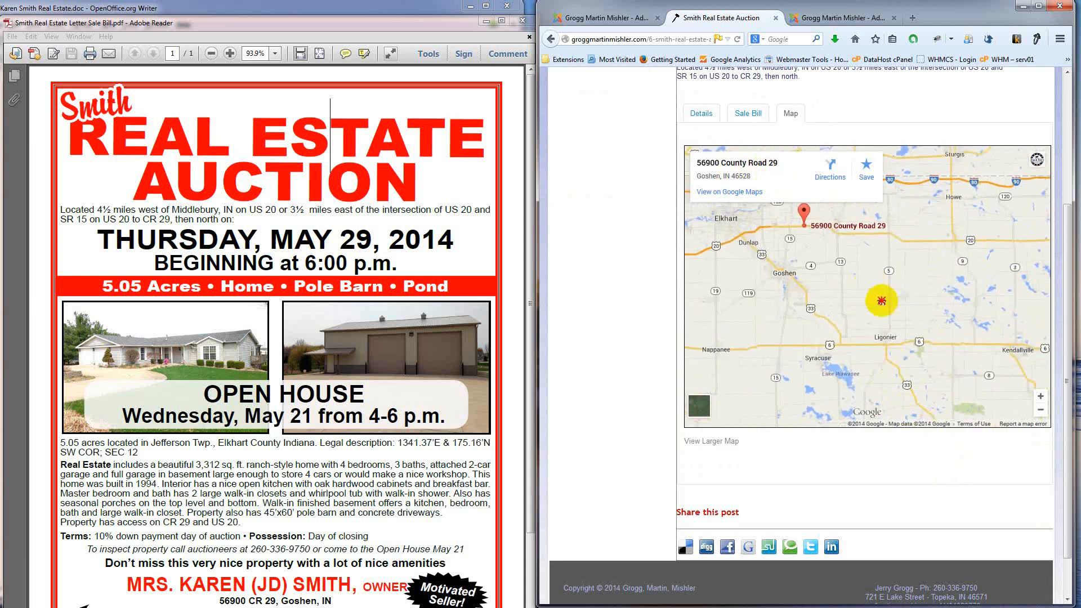
left_click_drag(884, 300, 894, 337)
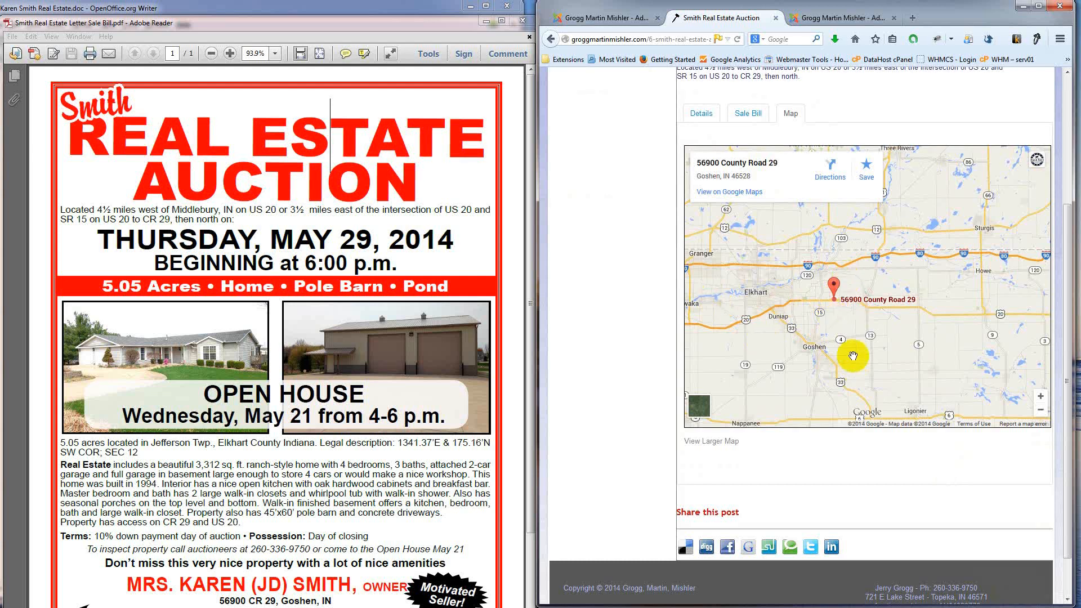
left_click_drag(853, 356, 870, 356)
left_click(1040, 395)
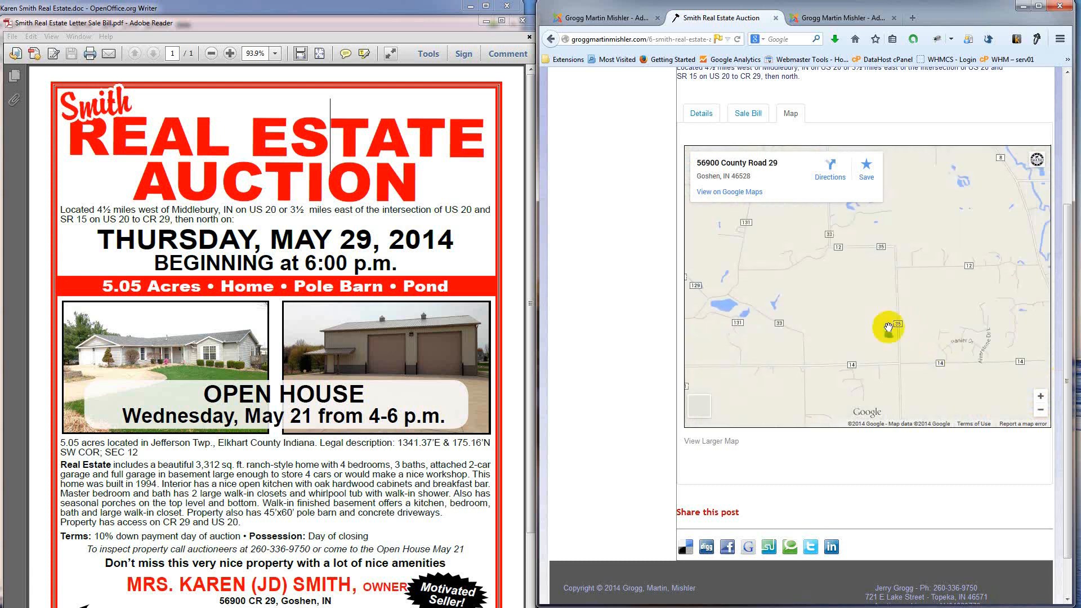
left_click_drag(908, 284, 910, 283)
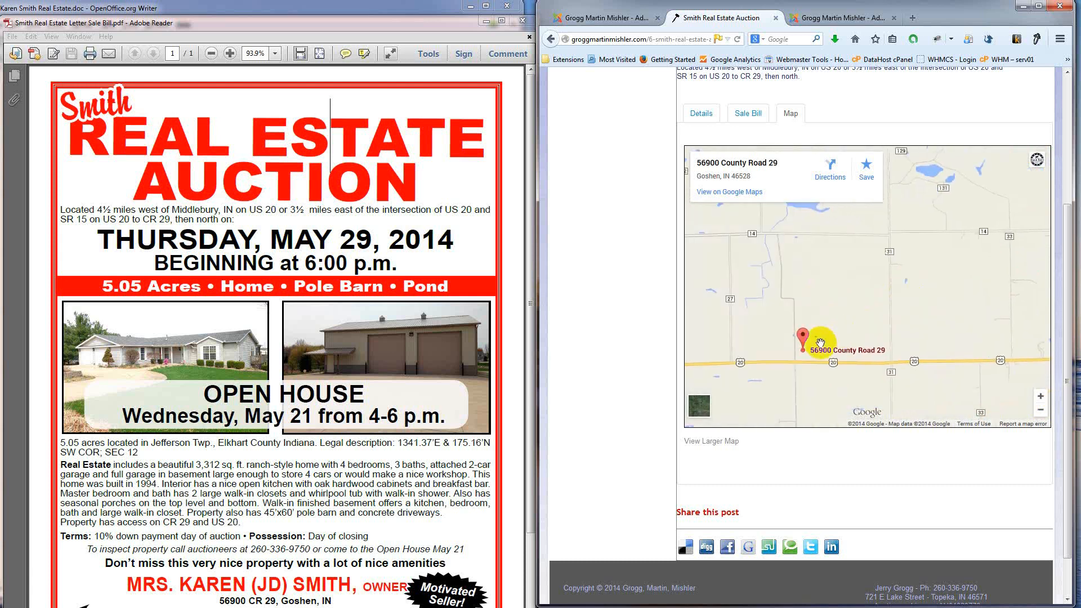
left_click_drag(832, 335, 886, 310)
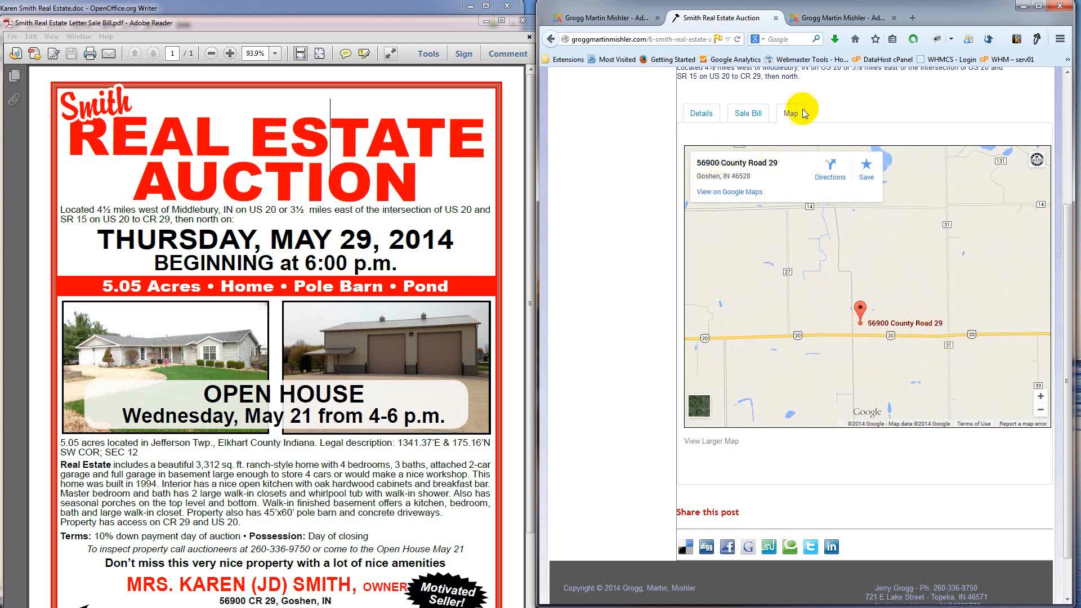
left_click(1039, 407)
left_click(701, 113)
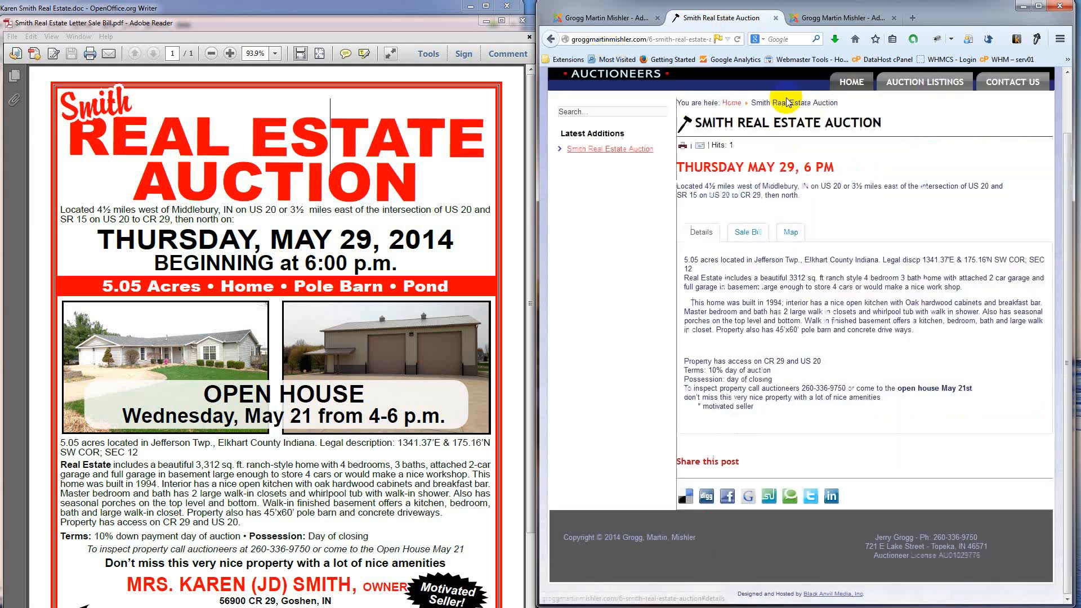